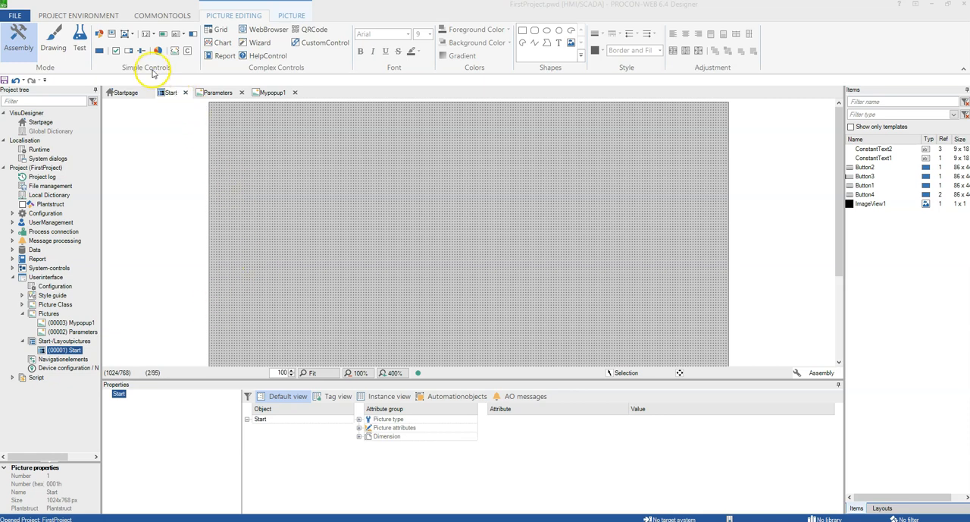
Insert a button with the default class settings onto the Start picture near its upper left.
left_click(100, 52)
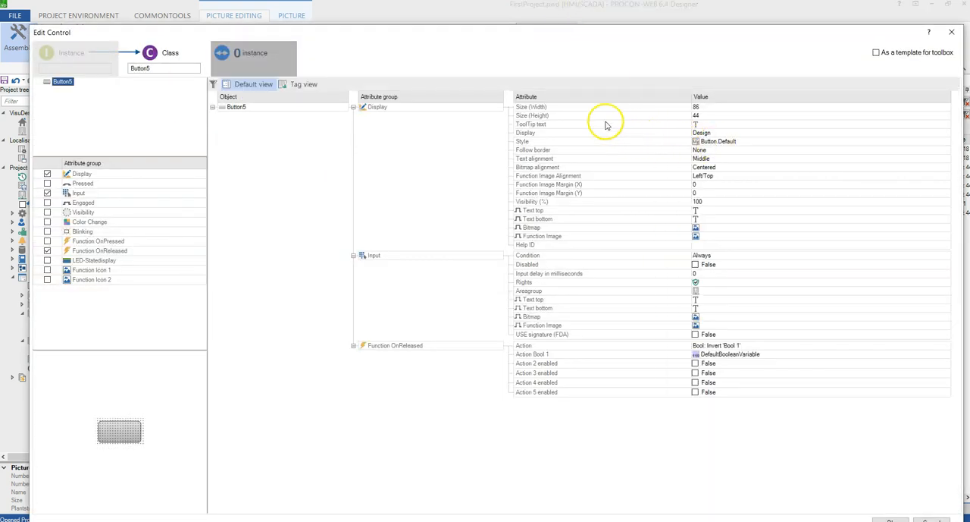
left_click_drag(522, 28, 454, 20)
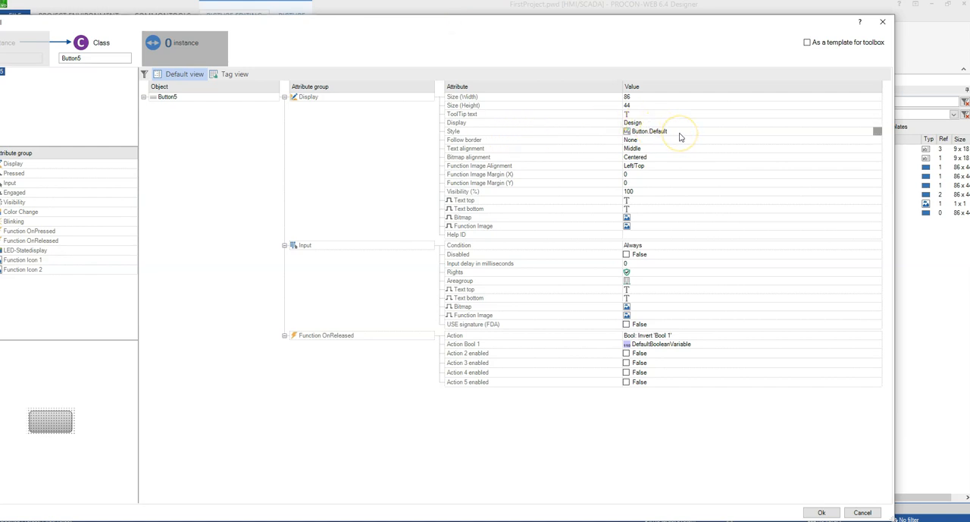
left_click(820, 514)
left_click_drag(233, 114, 326, 166)
left_click(331, 202)
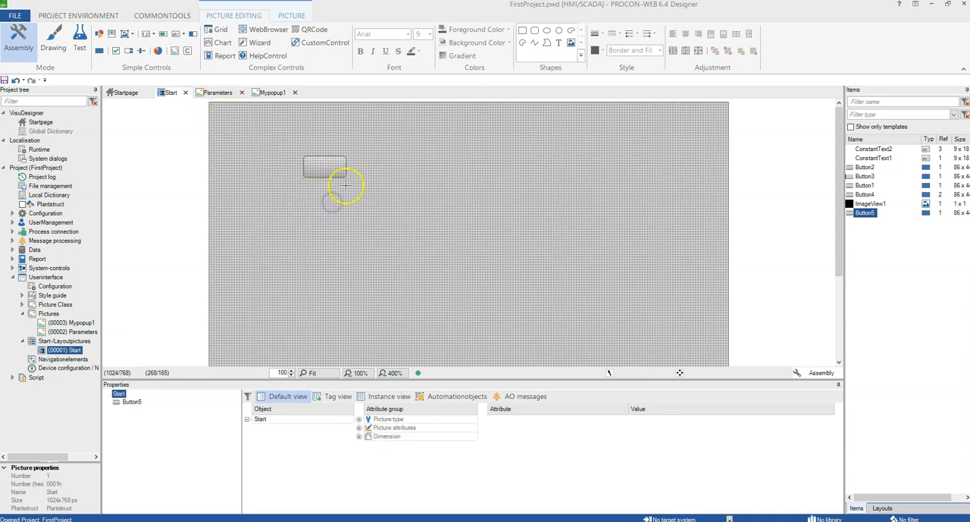
Create a second button control with its Display attribute set to Default.
left_click(391, 373)
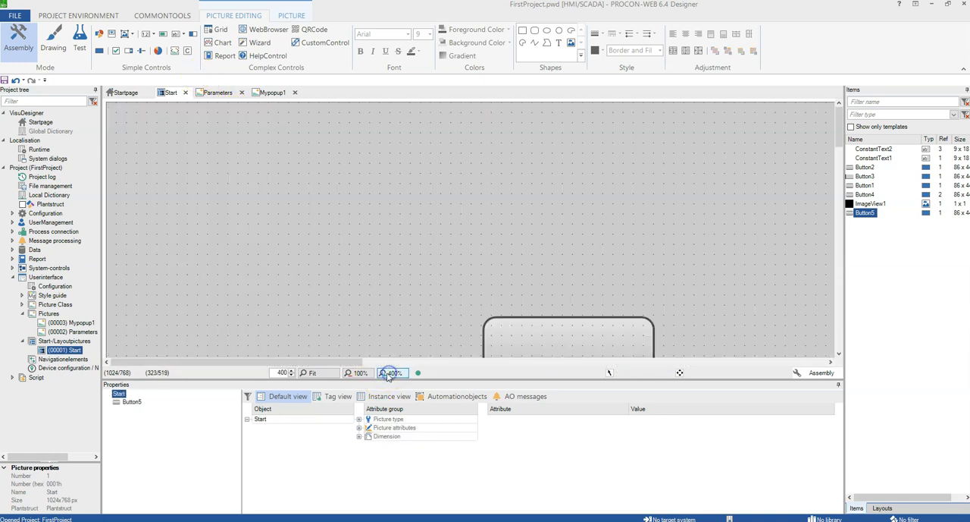
scroll(397, 309, "down", 3)
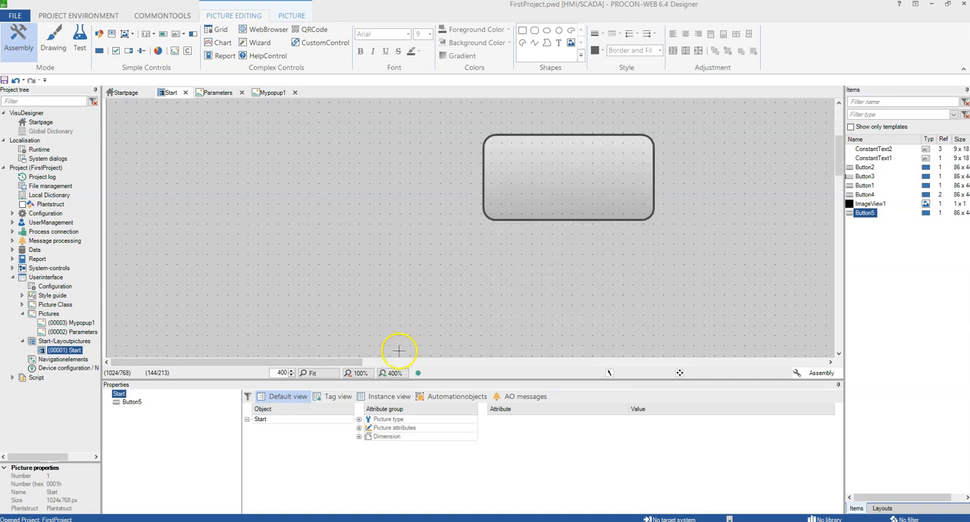
left_click_drag(321, 359, 427, 353)
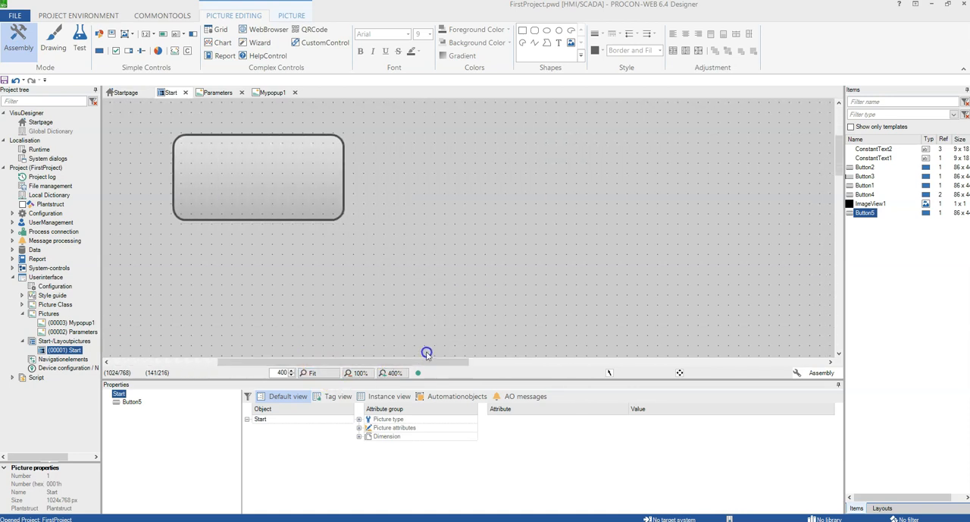
left_click(101, 55)
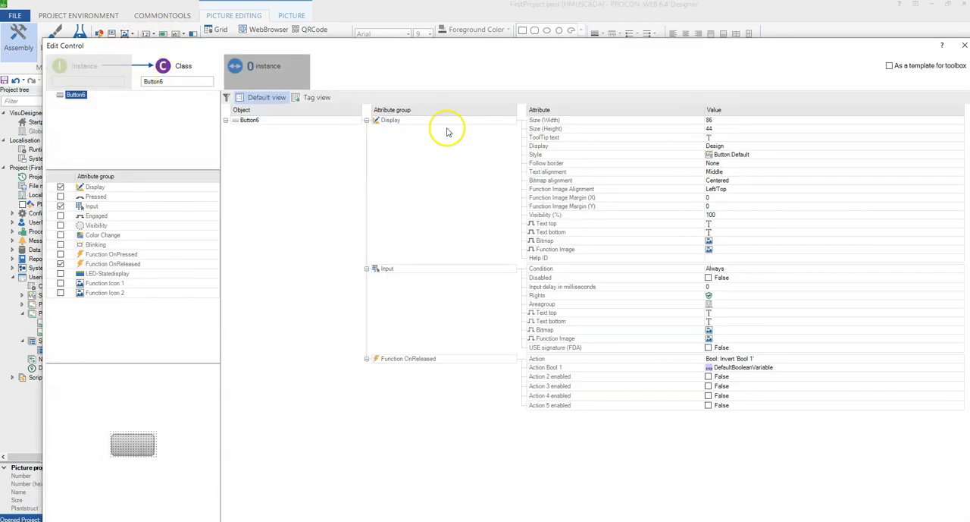
left_click_drag(764, 48, 616, 41)
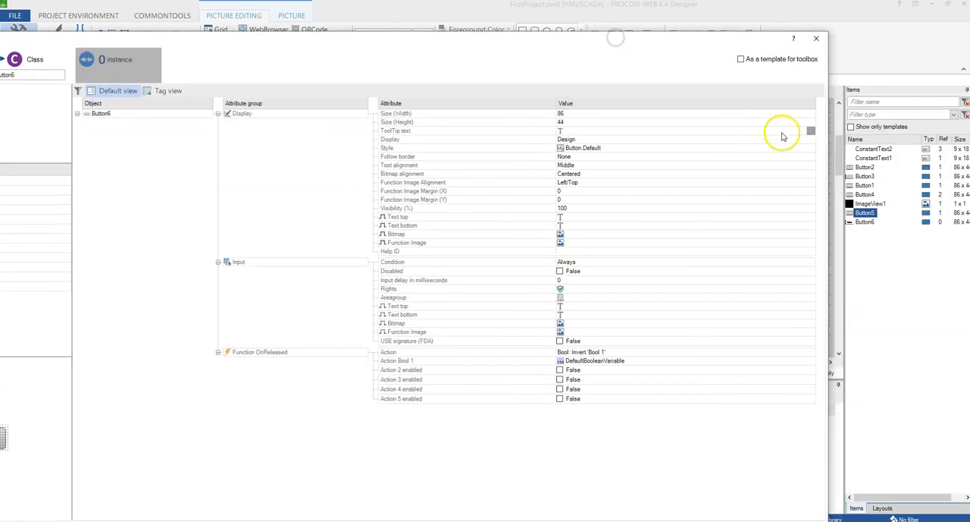
left_click(810, 140)
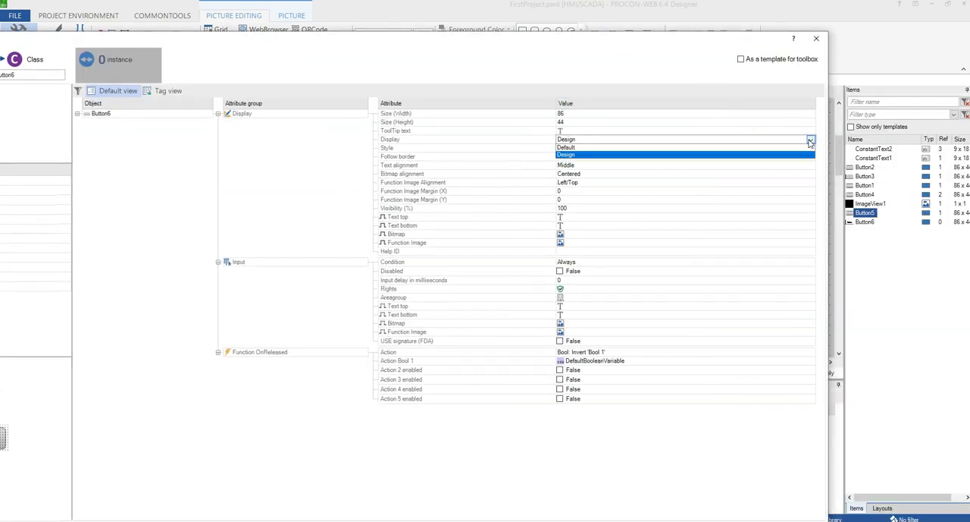
left_click(671, 148)
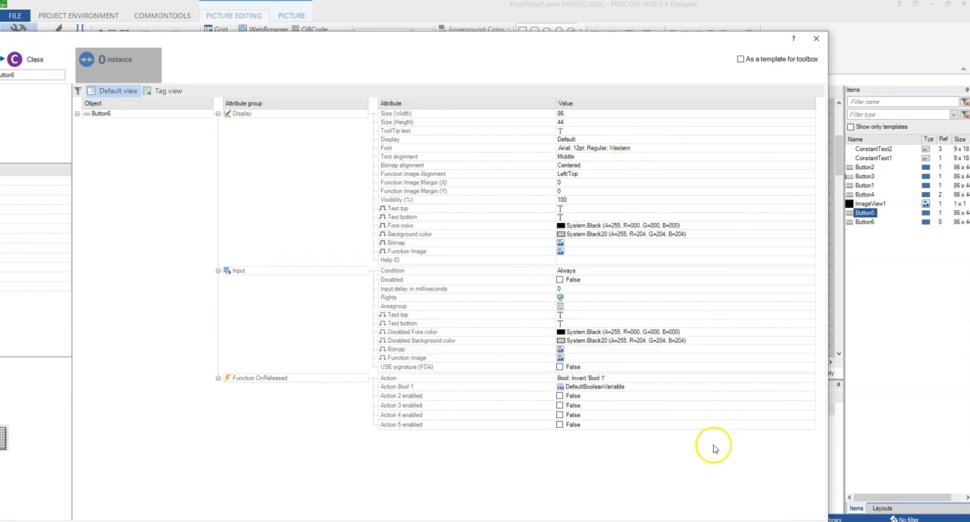
left_click_drag(634, 45, 647, 34)
left_click(782, 492)
Place the second button just below the first one on the Start picture.
scroll(184, 174, "up", 3)
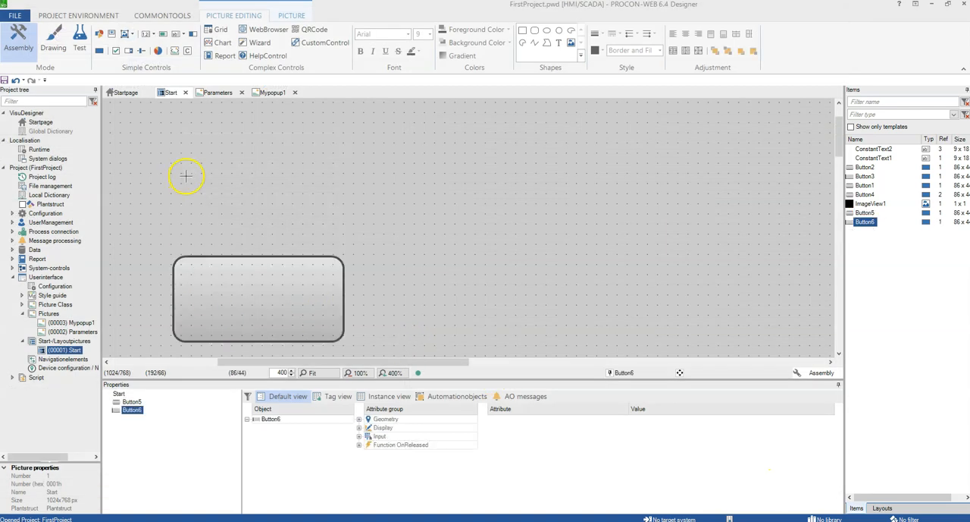
left_click(307, 372)
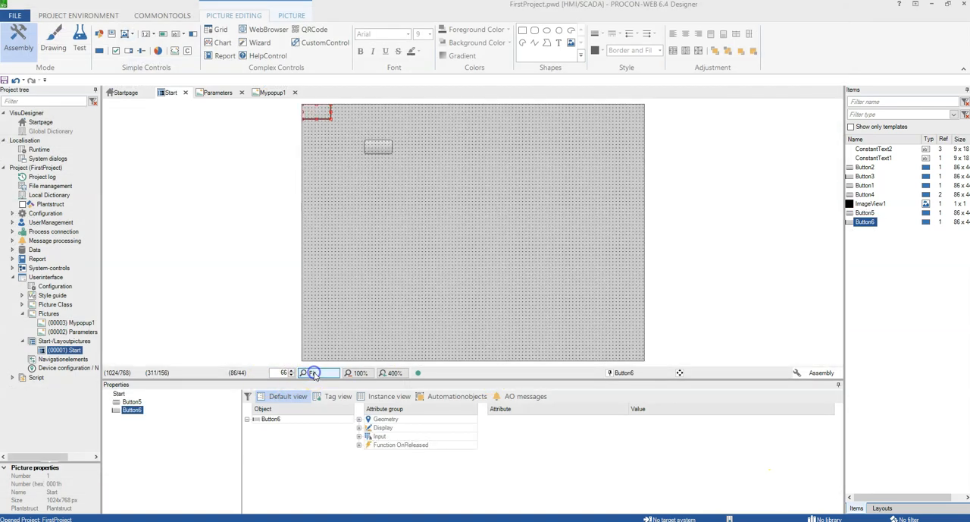
left_click_drag(313, 106, 375, 163)
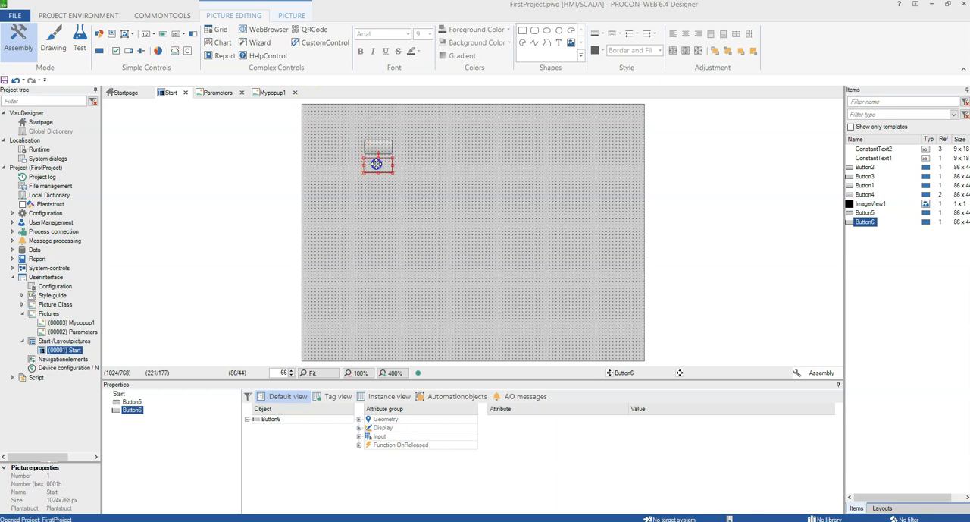
left_click(383, 218)
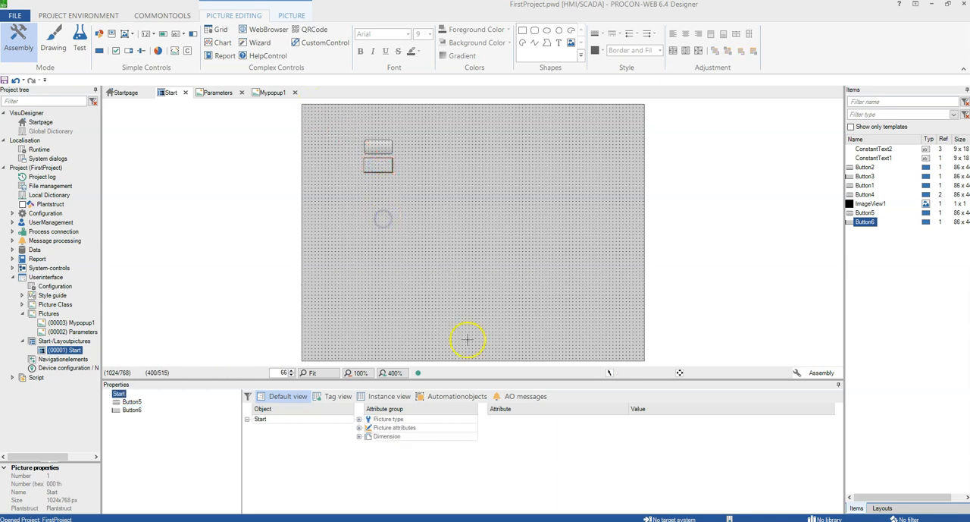
Zoom in and inspect the second button's attributes in its Edit Control dialog.
left_click(346, 373)
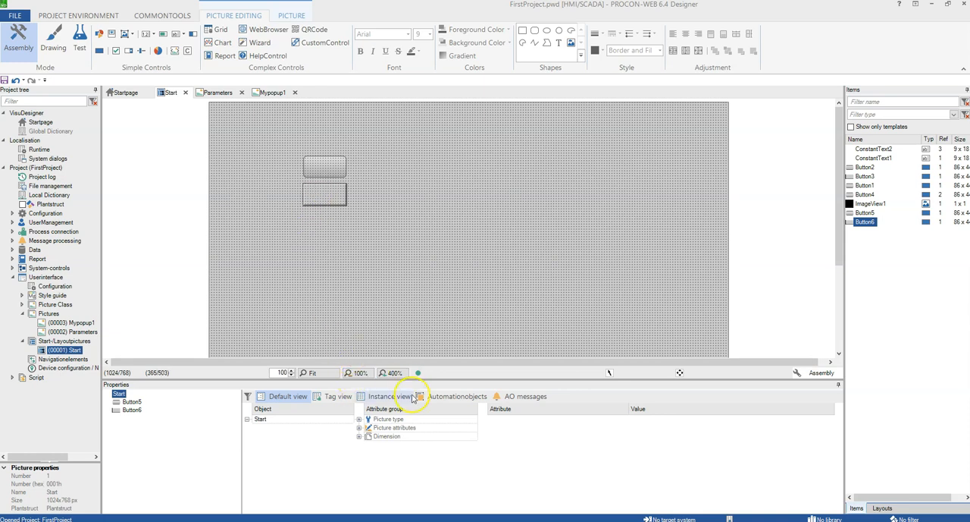
left_click(392, 373)
scroll(404, 274, "down", 4)
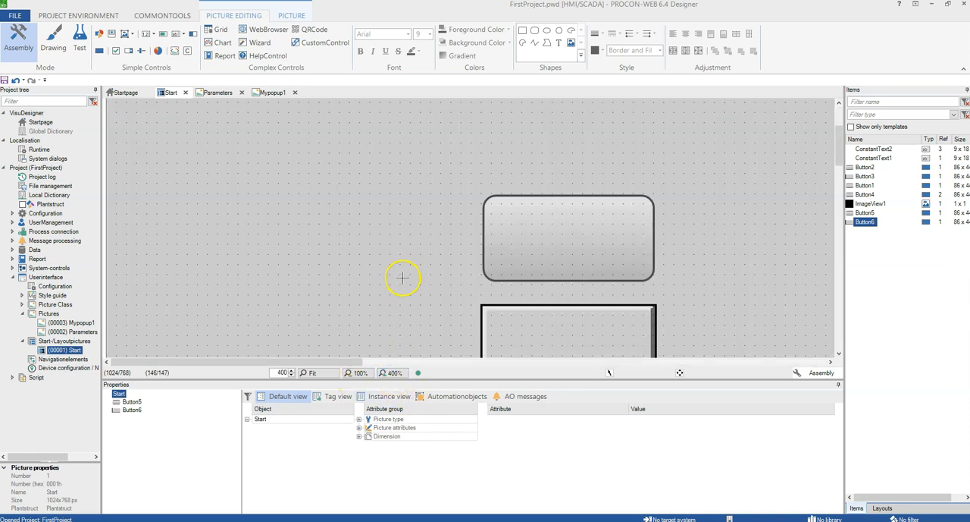
double_click(548, 228)
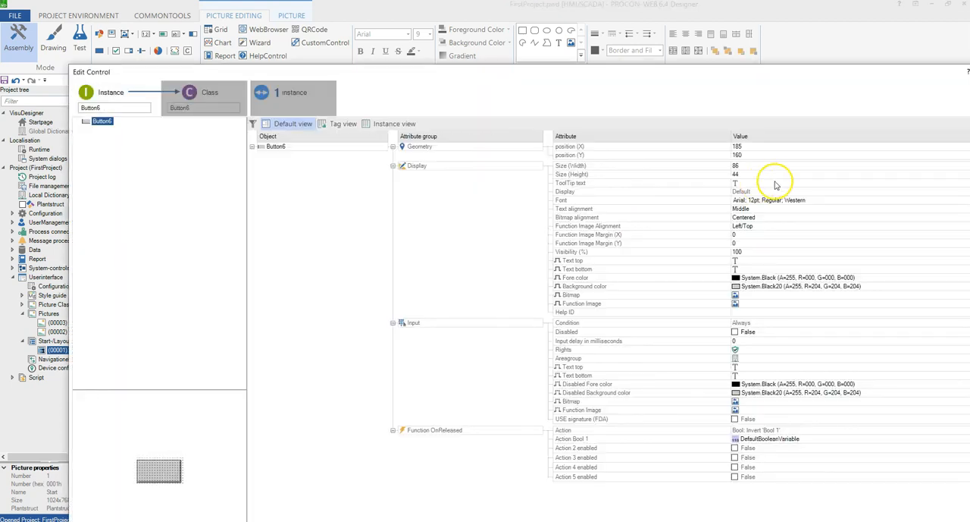
left_click_drag(717, 72, 496, 35)
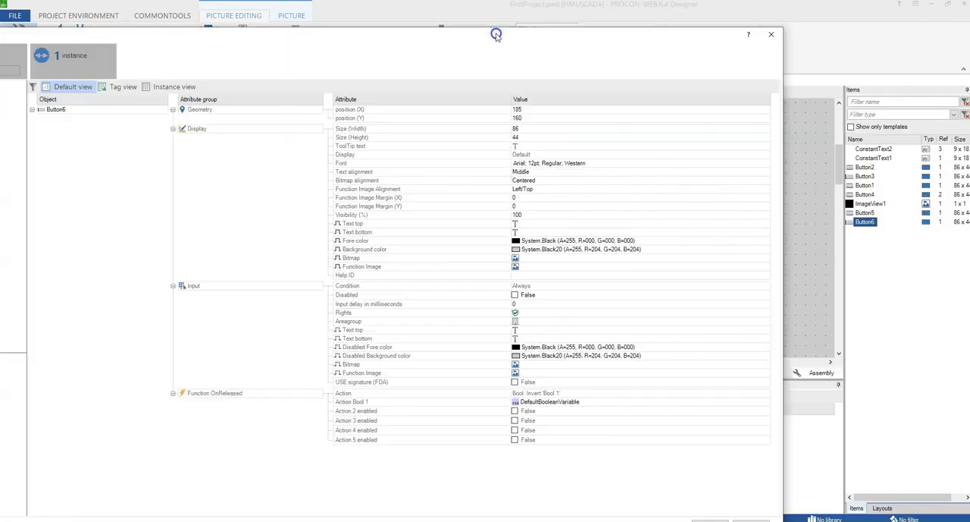
left_click(771, 34)
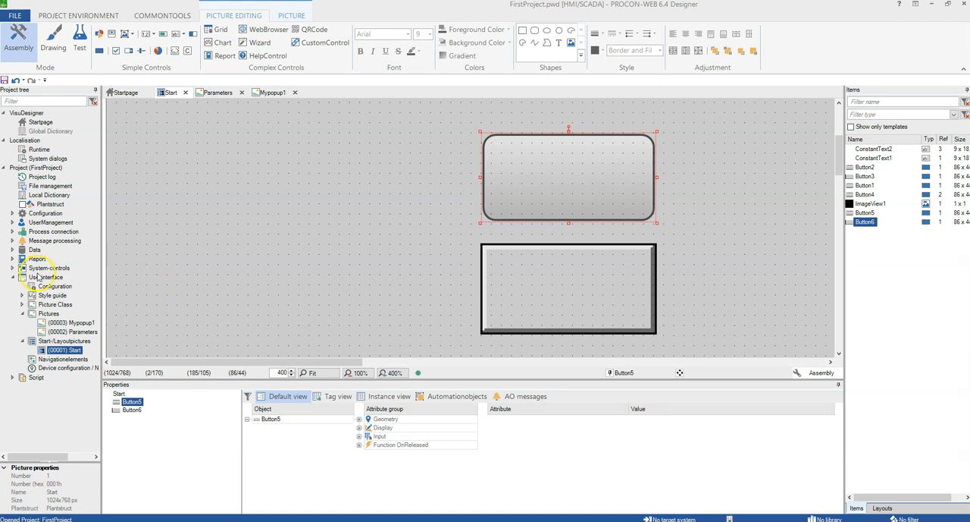
Open the Simple Controls style guide and delete the Button2 button style.
double_click(49, 297)
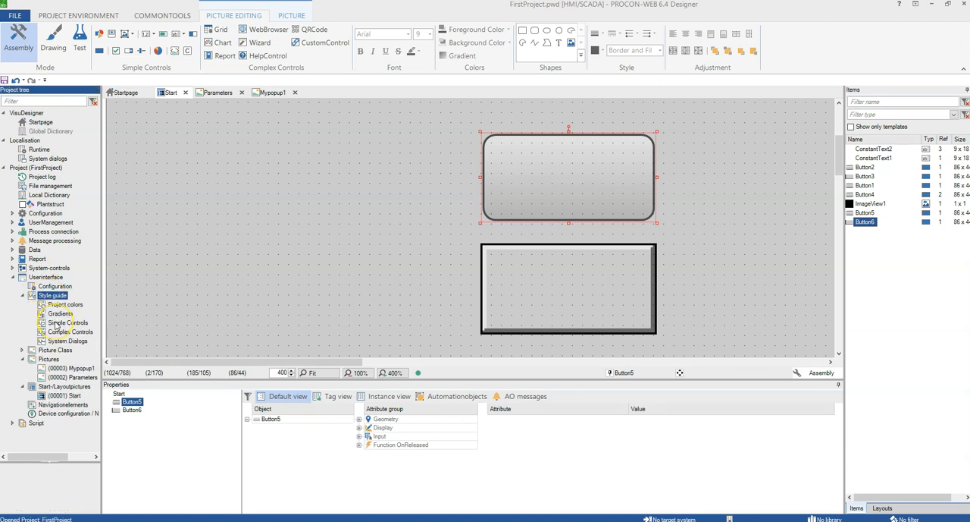
double_click(56, 324)
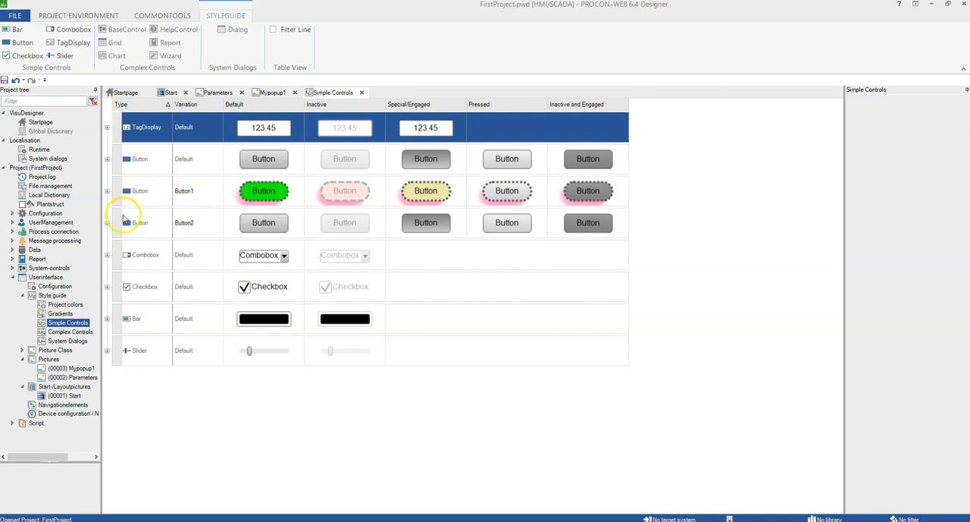
right_click(123, 216)
left_click(147, 270)
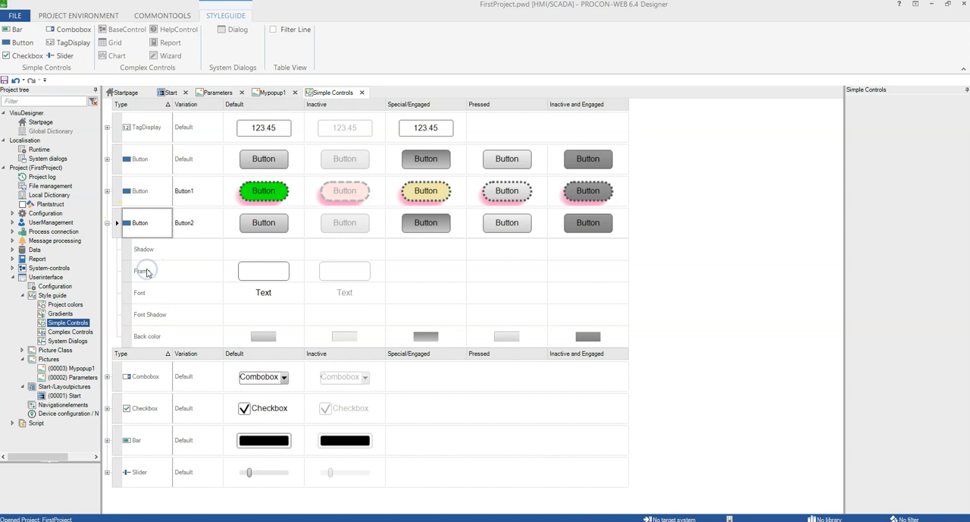
left_click(118, 227)
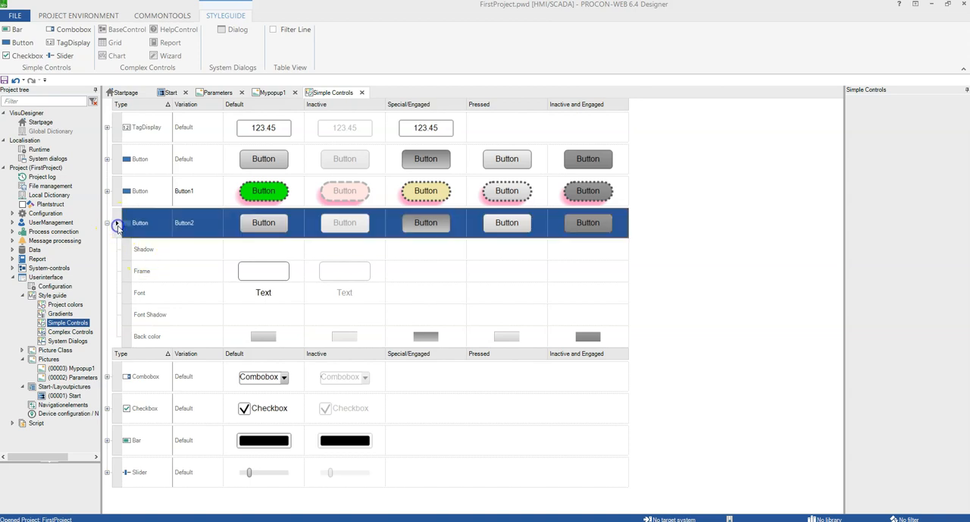
right_click(118, 227)
left_click(136, 279)
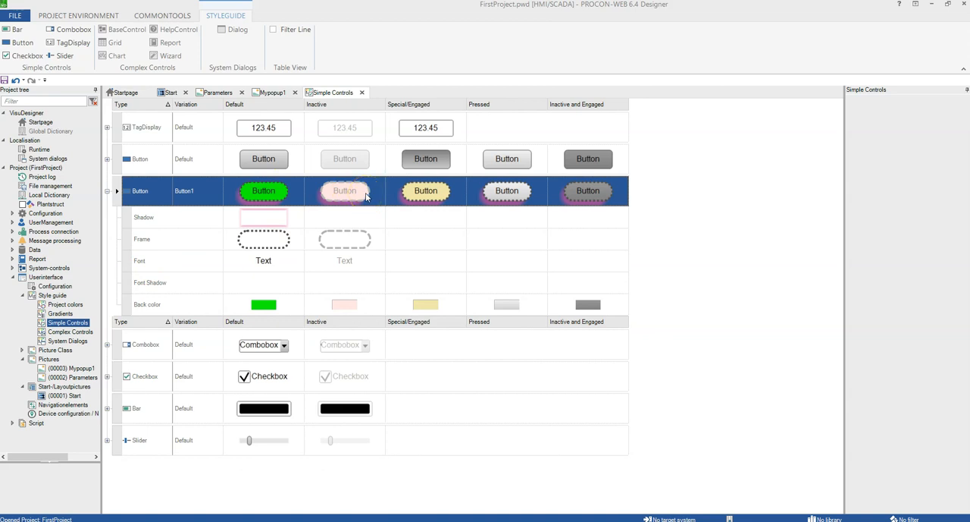
Create a new button style from the Default button style.
left_click(158, 165)
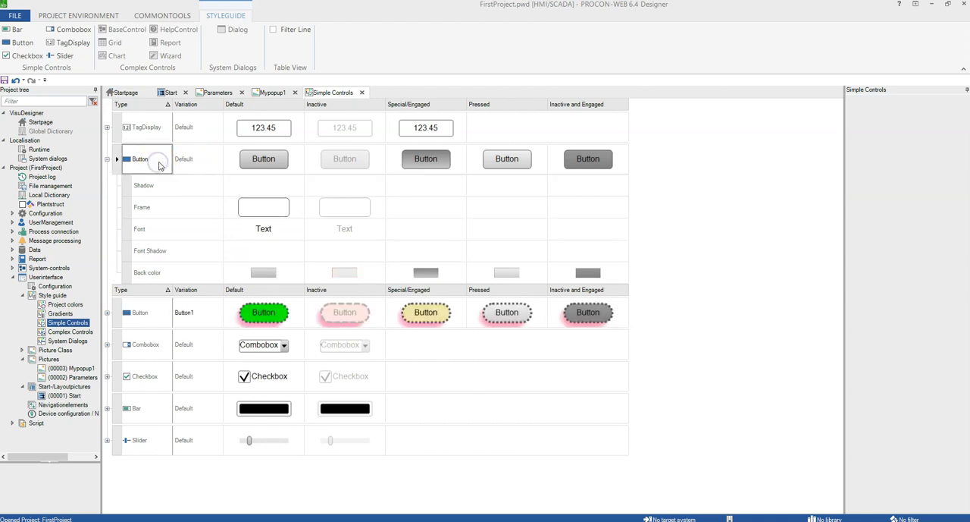
right_click(159, 164)
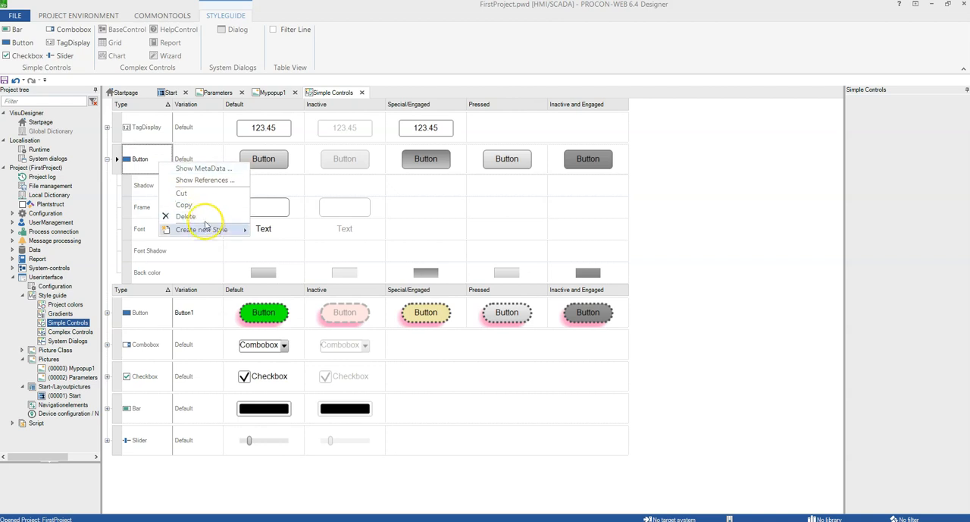
mouse_move(220, 229)
left_click(278, 242)
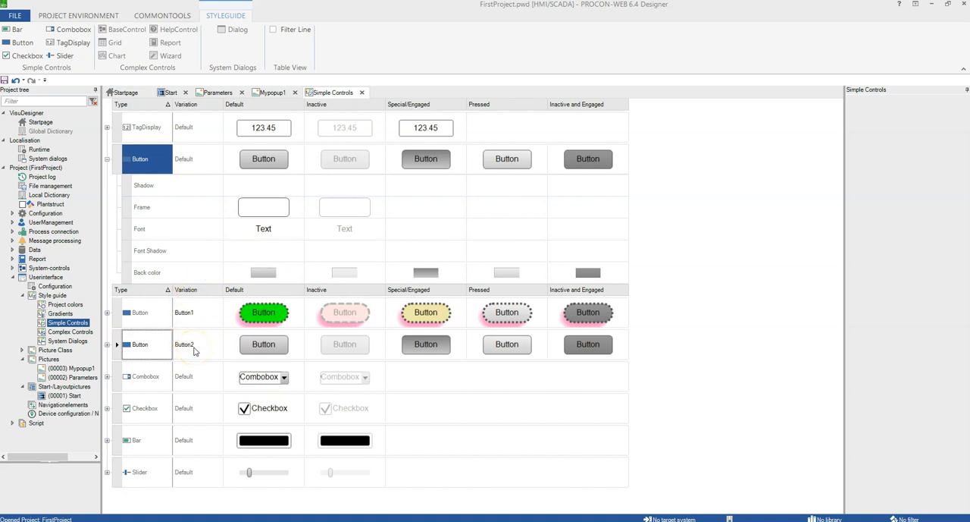
Set the new button style's frame to line width 3, radius 13, and Round.
left_click(258, 342)
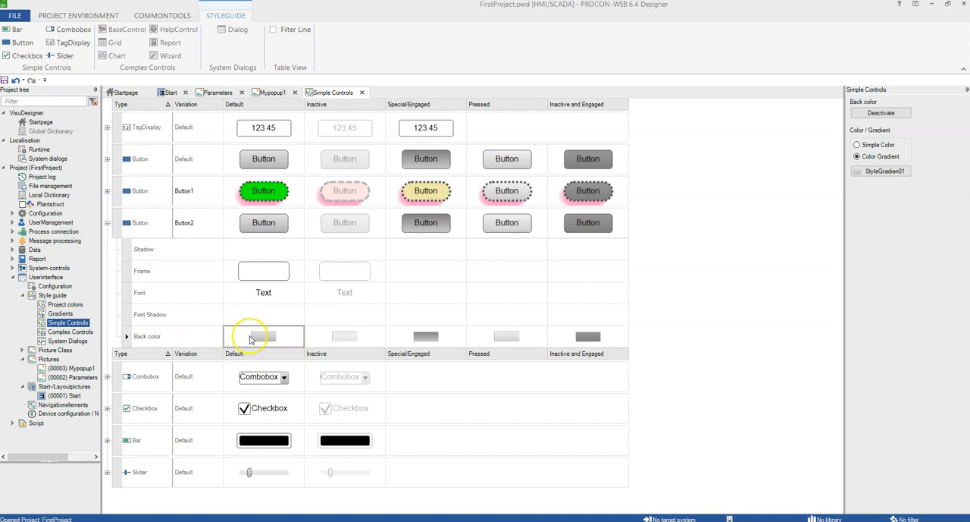
left_click(267, 275)
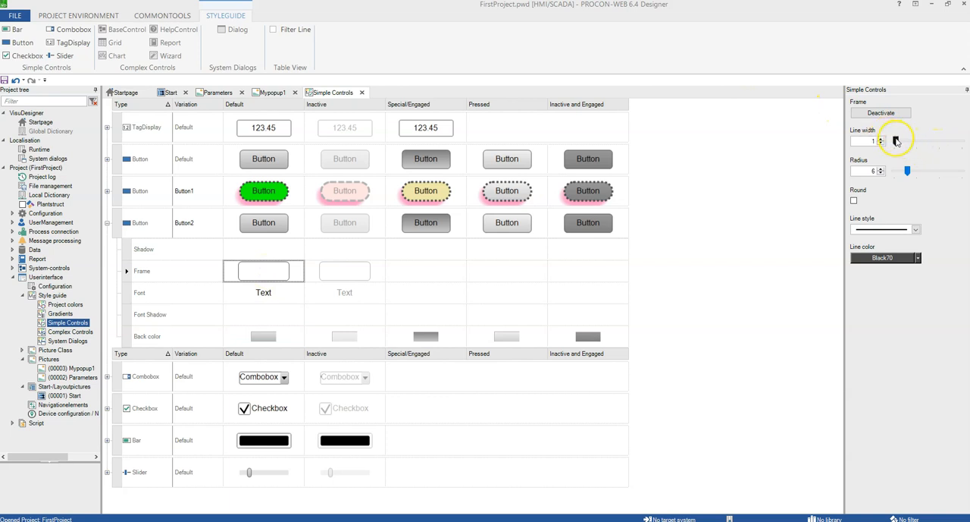
left_click_drag(841, 146, 659, 160)
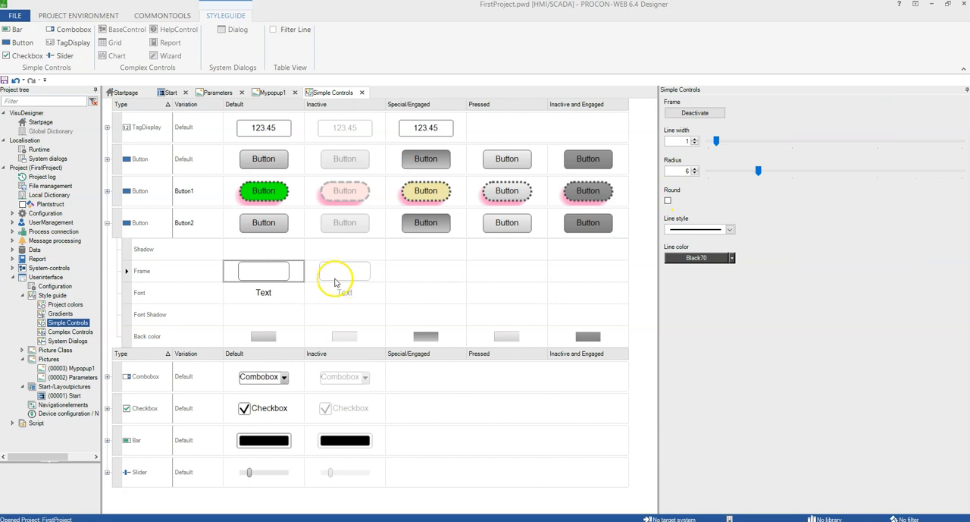
left_click_drag(716, 142, 804, 141)
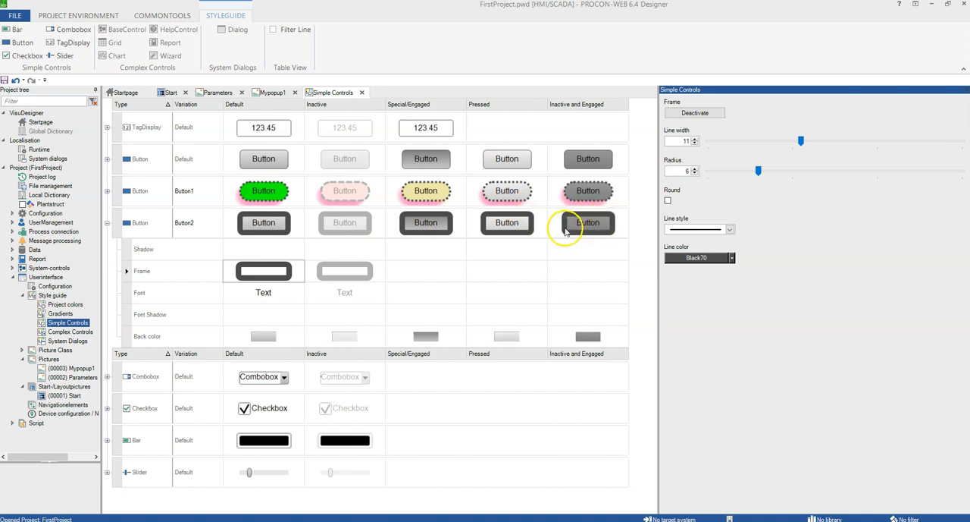
left_click_drag(802, 141, 732, 143)
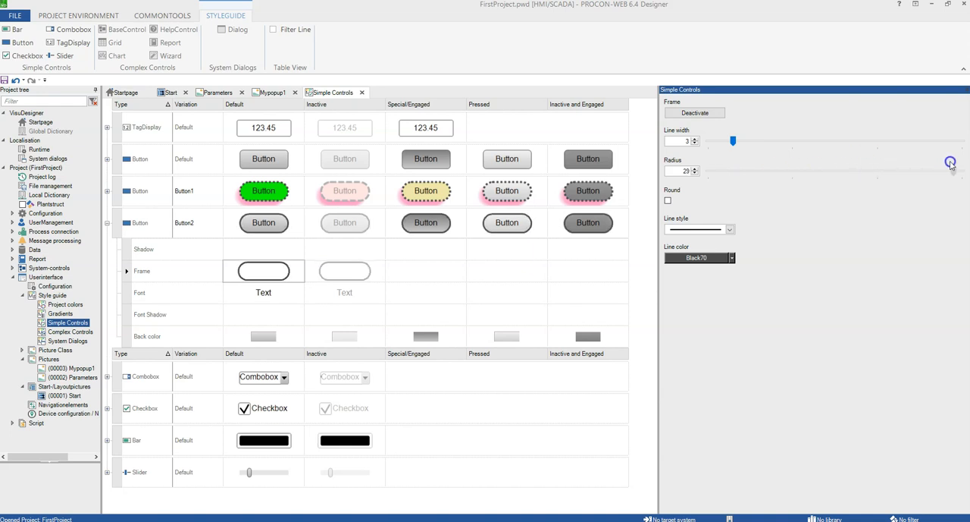
left_click_drag(827, 176, 819, 176)
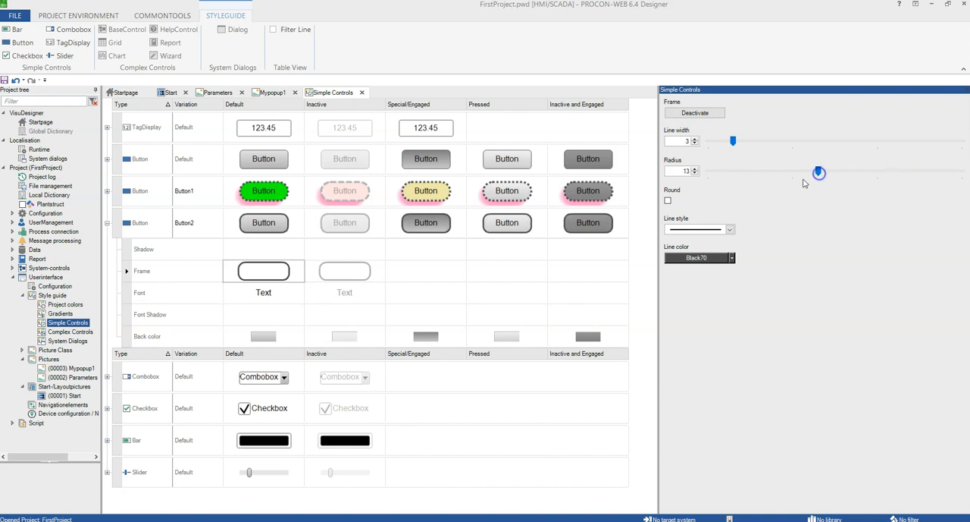
left_click(668, 202)
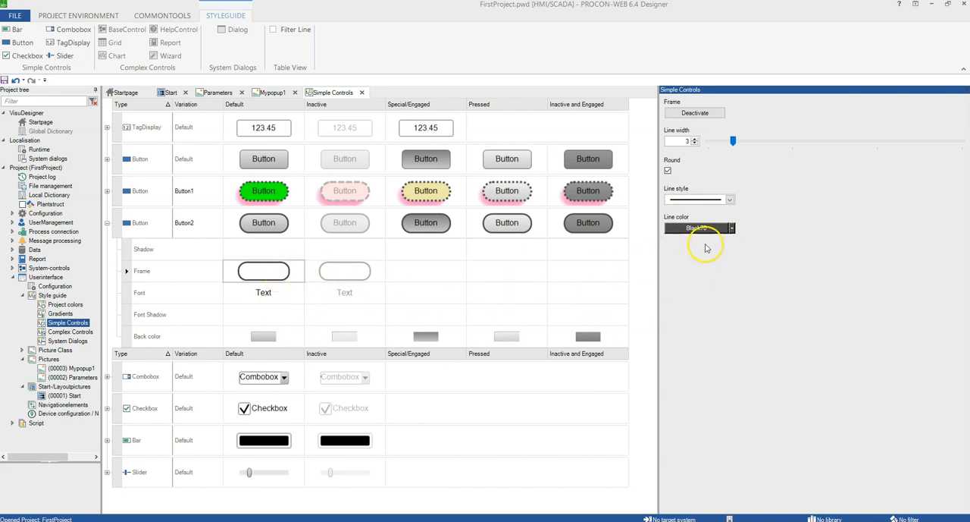
Set the new button style's frame line colour to DarkViolet.
left_click(733, 228)
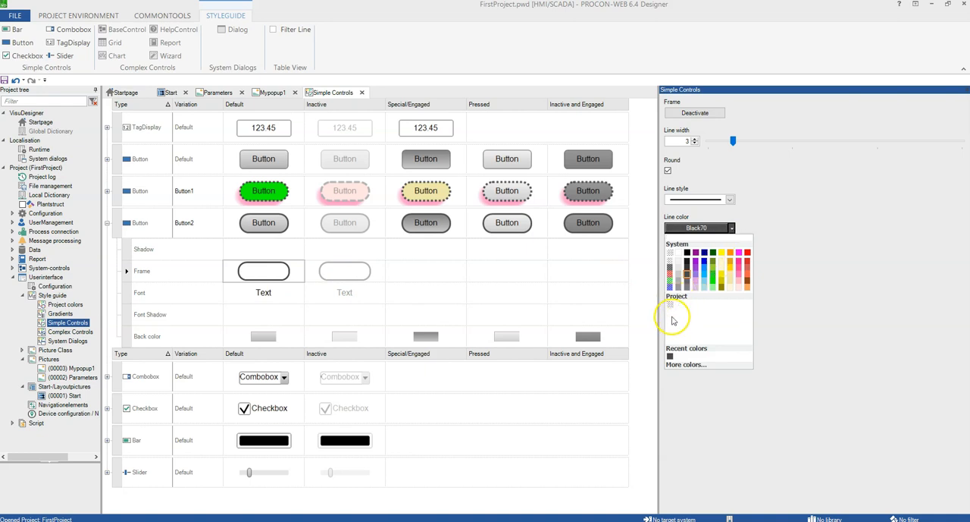
left_click(696, 261)
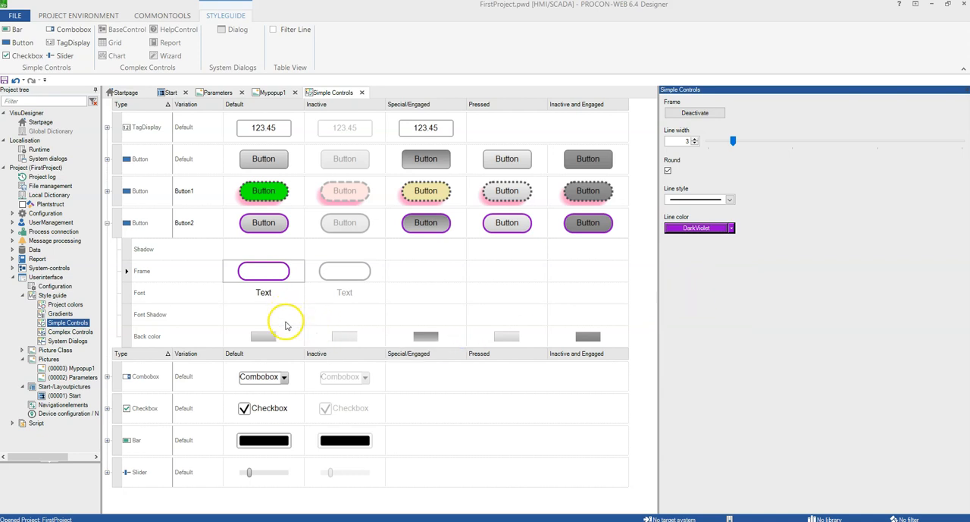
Set the button style's font to Calibri with Bold Italic style.
left_click(264, 297)
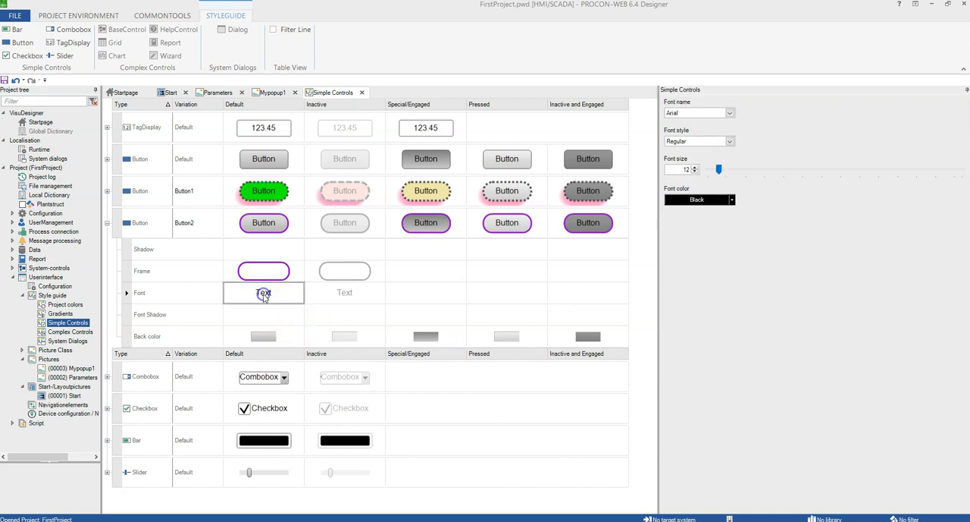
left_click(730, 113)
left_click(730, 114)
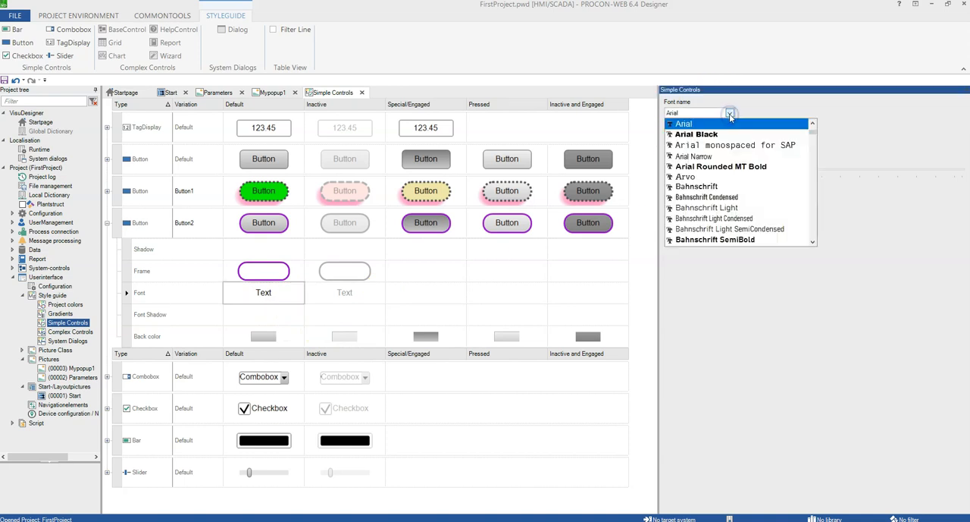
scroll(711, 221, "down", 2)
scroll(711, 225, "down", 6)
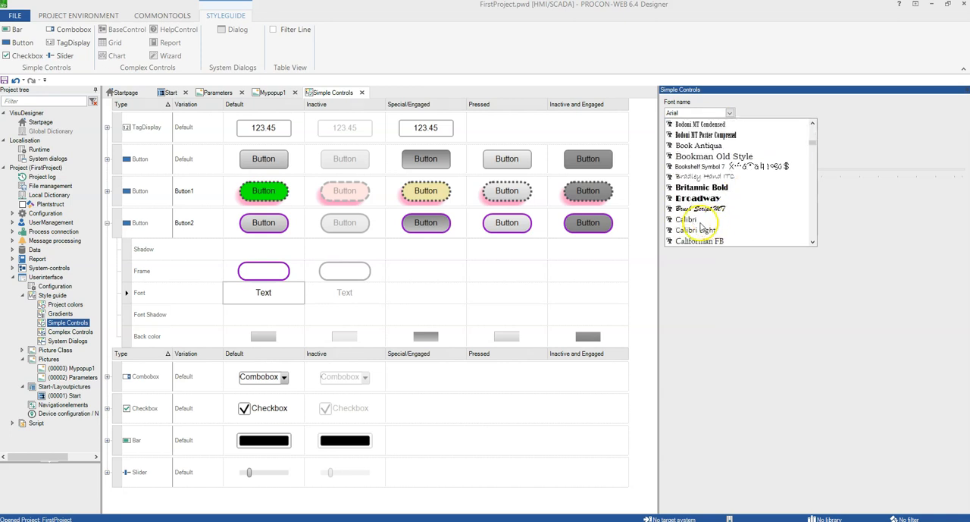
left_click(693, 223)
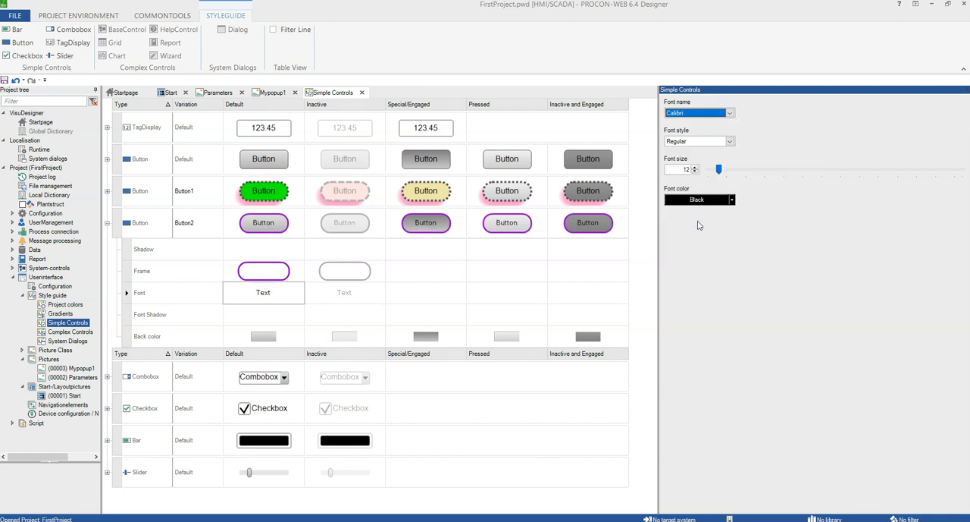
left_click(729, 141)
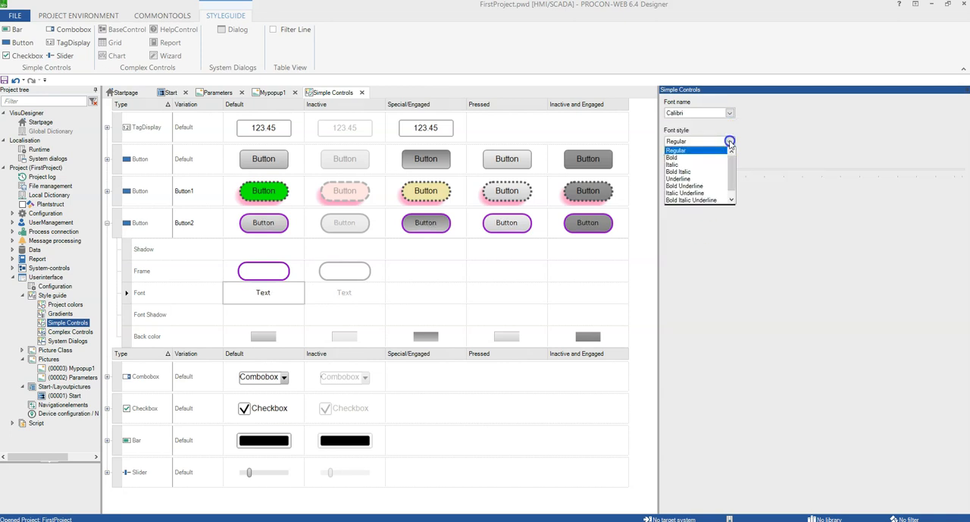
left_click(690, 164)
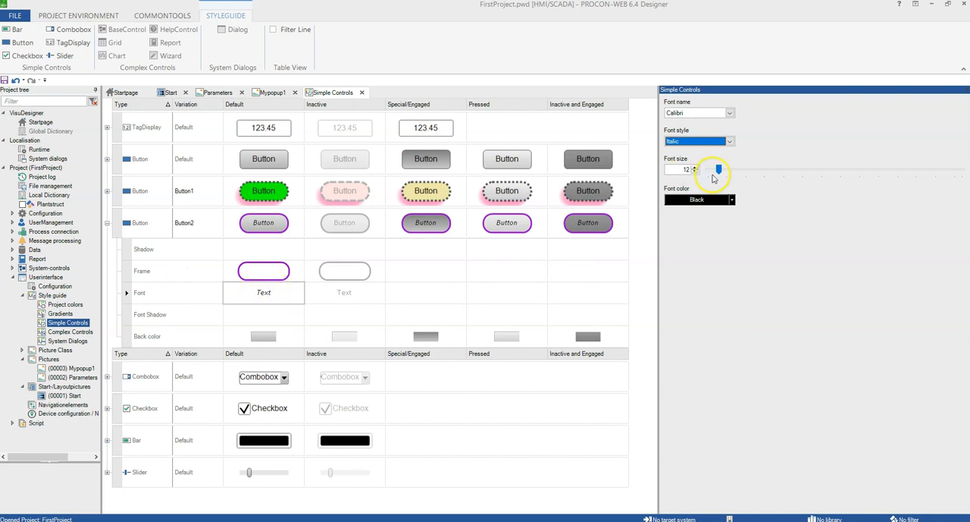
left_click(728, 144)
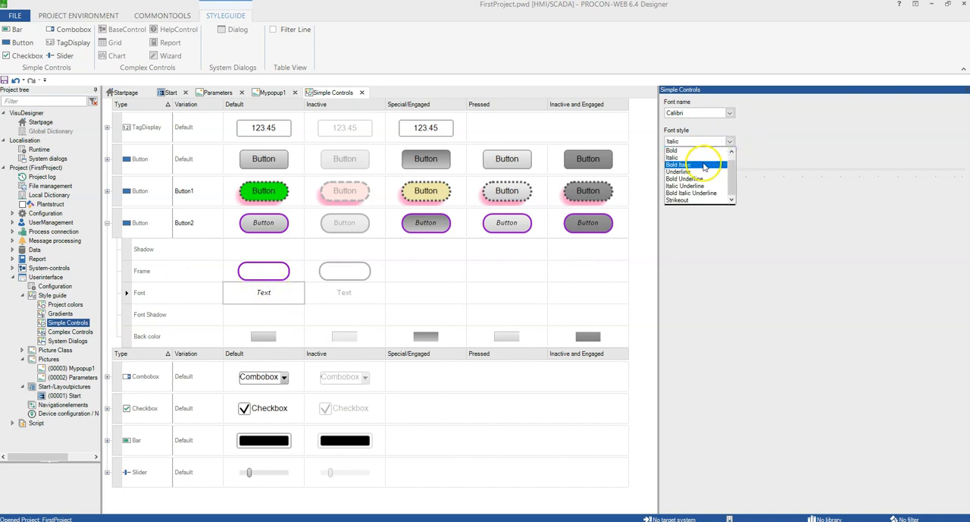
left_click(722, 160)
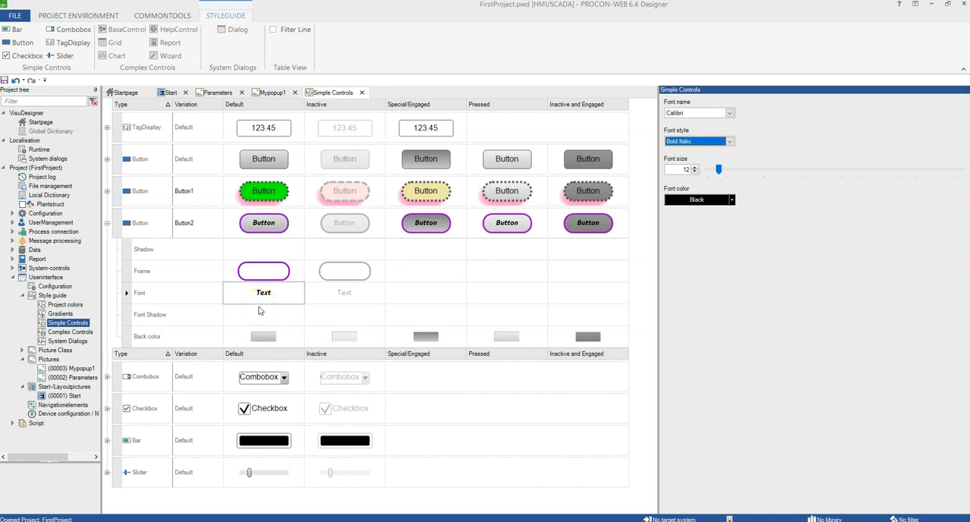
Set the button style's font colour to Magenta.
left_click(733, 200)
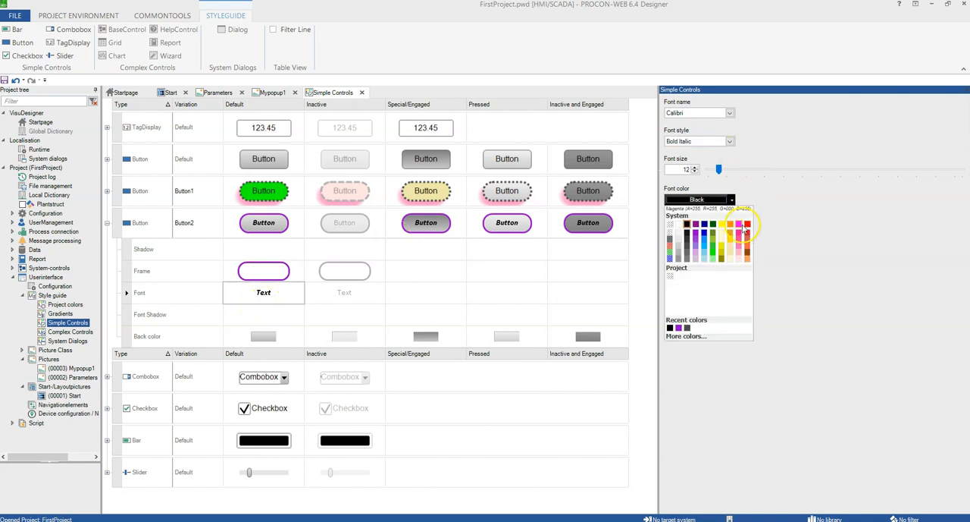
left_click(739, 225)
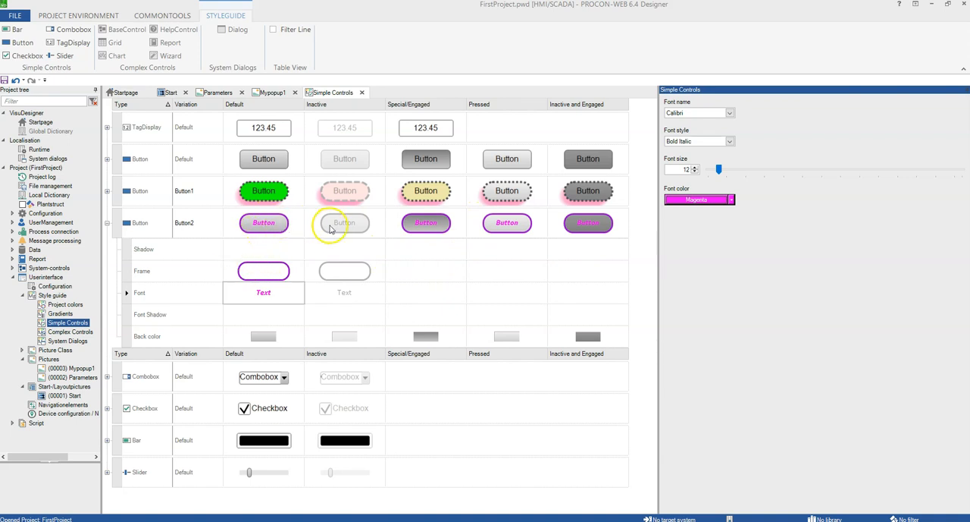
left_click(265, 223)
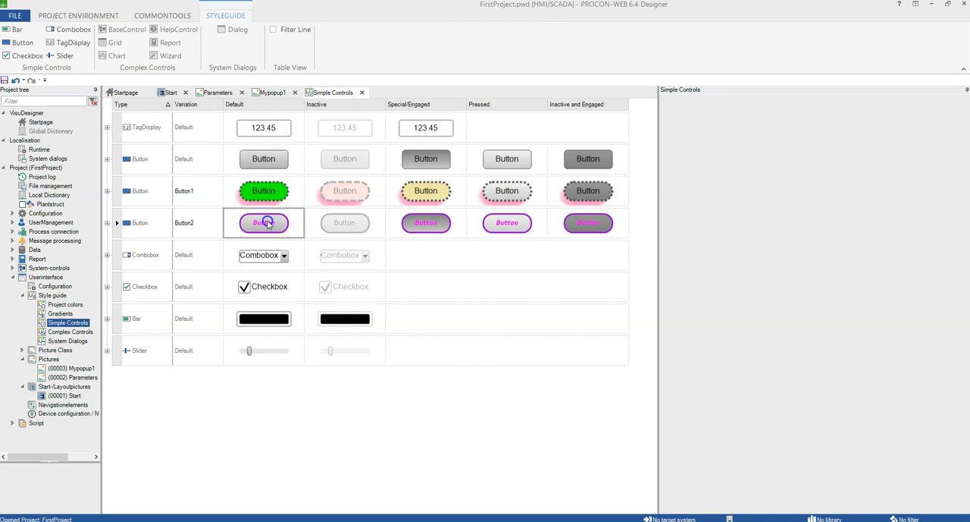
left_click(267, 223)
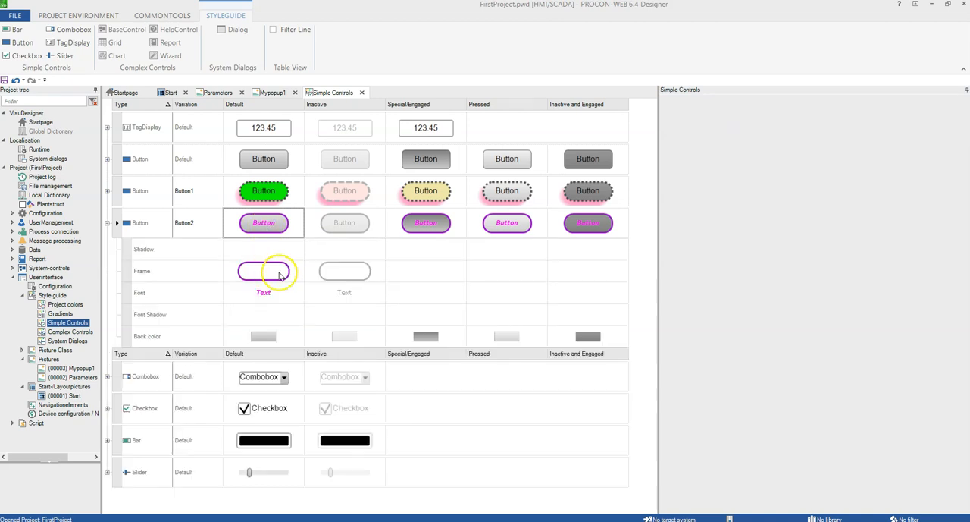
left_click(346, 273)
left_click(261, 227)
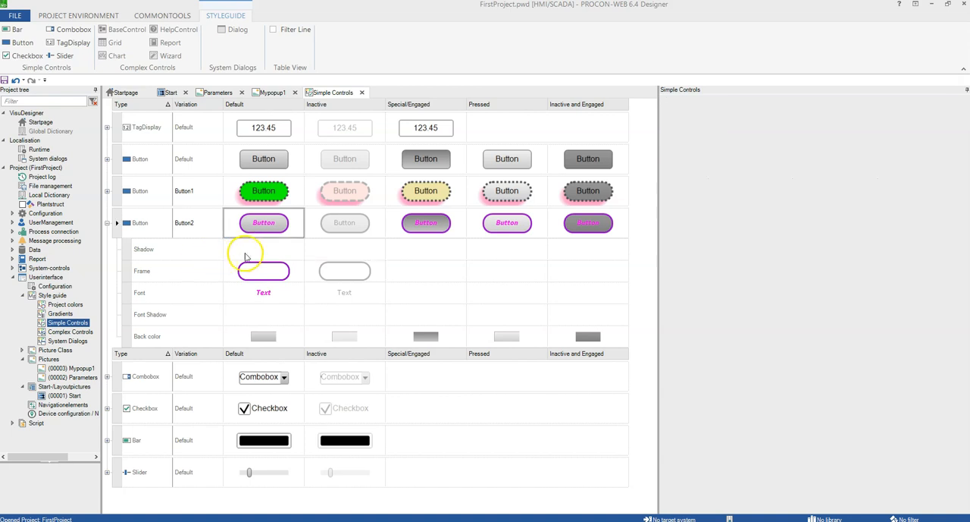
Activate the button style's shadow and set its horizontal offset to 18 and vertical offset to 0.
left_click(264, 250)
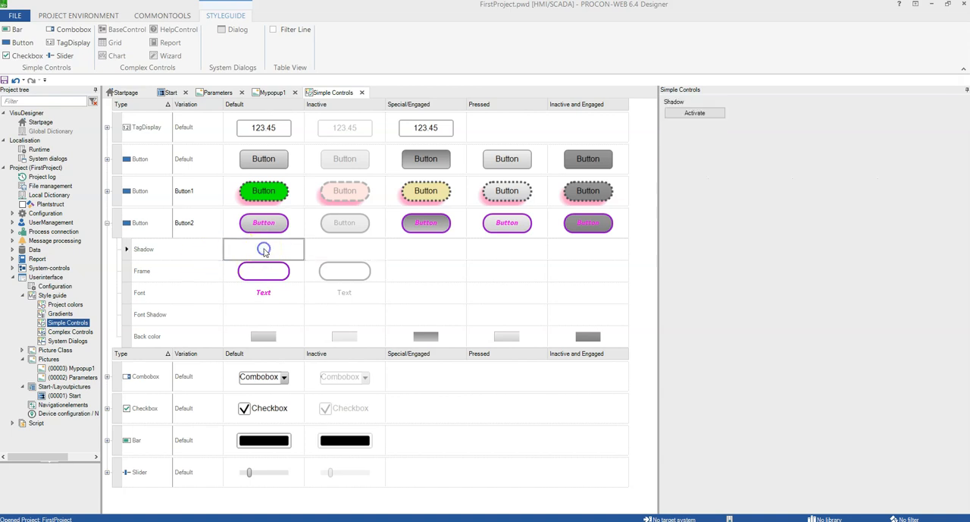
left_click(696, 112)
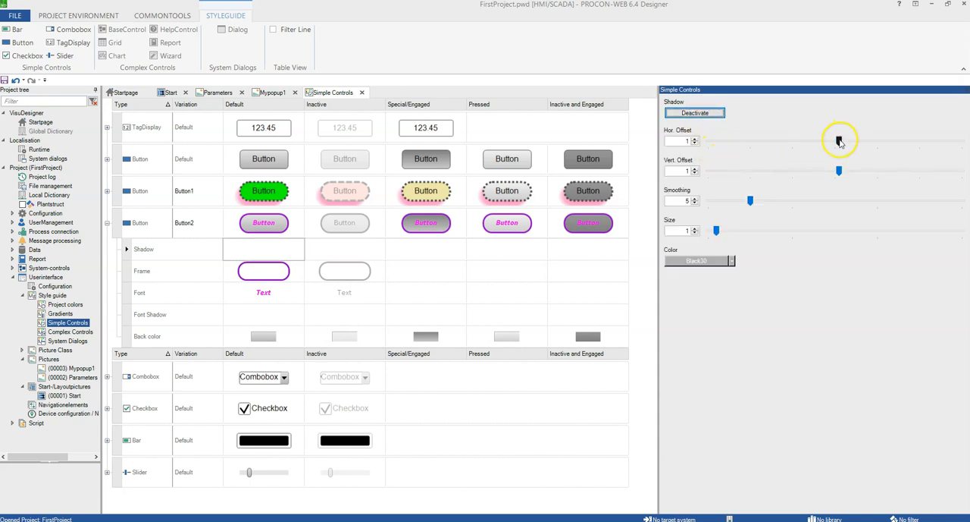
left_click_drag(840, 142, 811, 141)
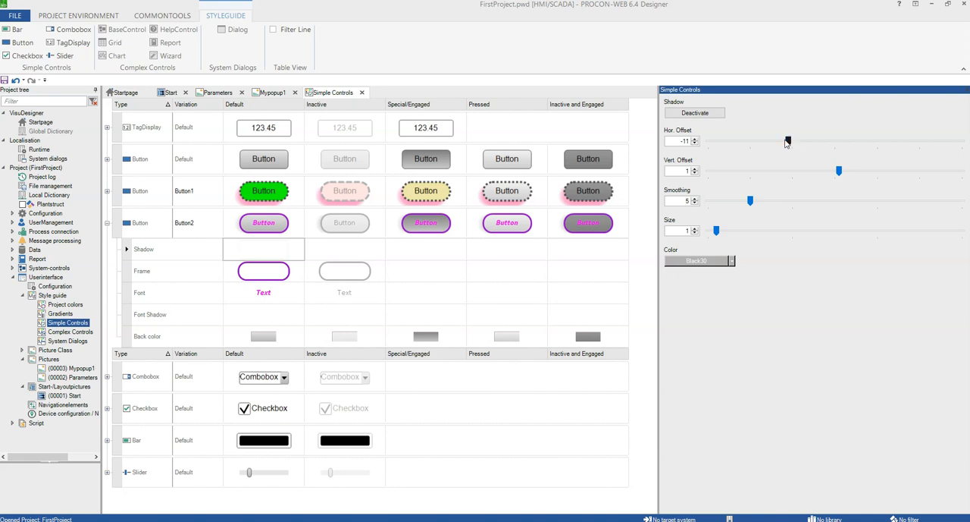
left_click(736, 143)
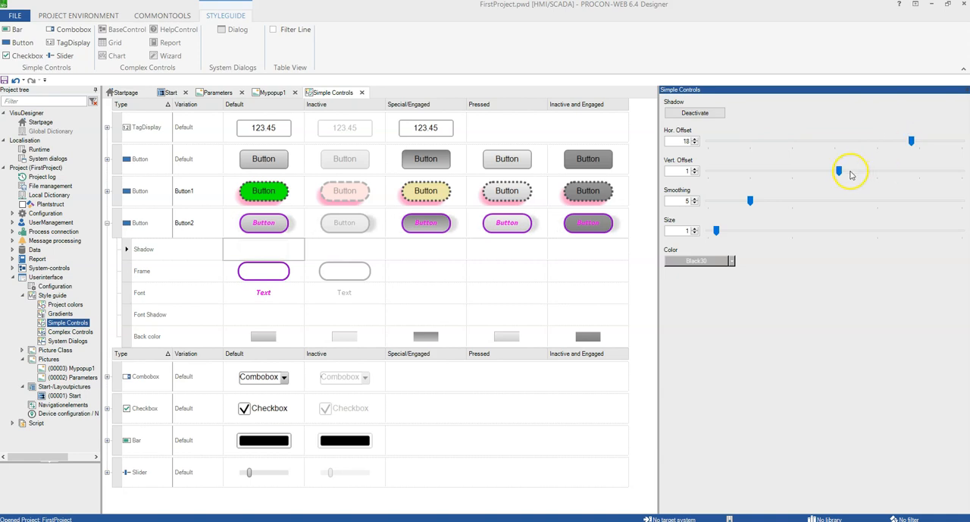
left_click(774, 173)
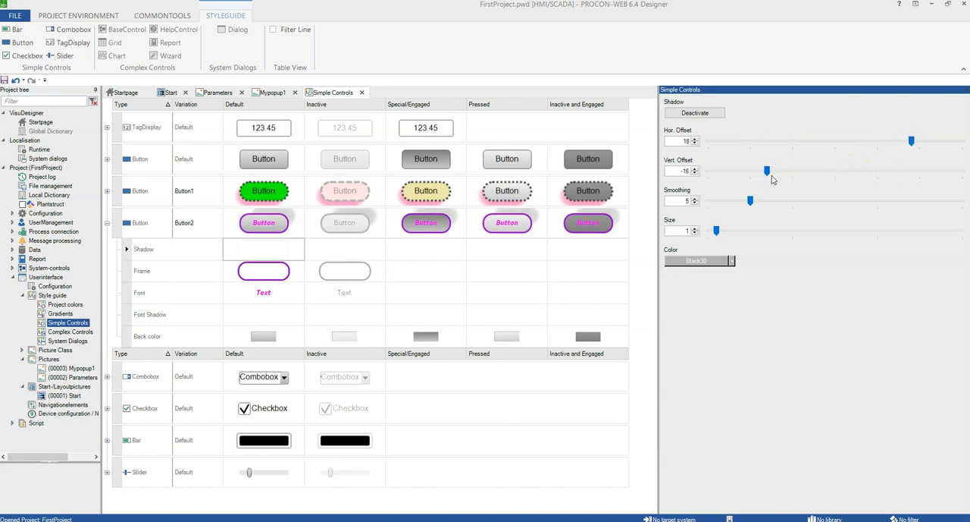
left_click_drag(767, 173, 913, 172)
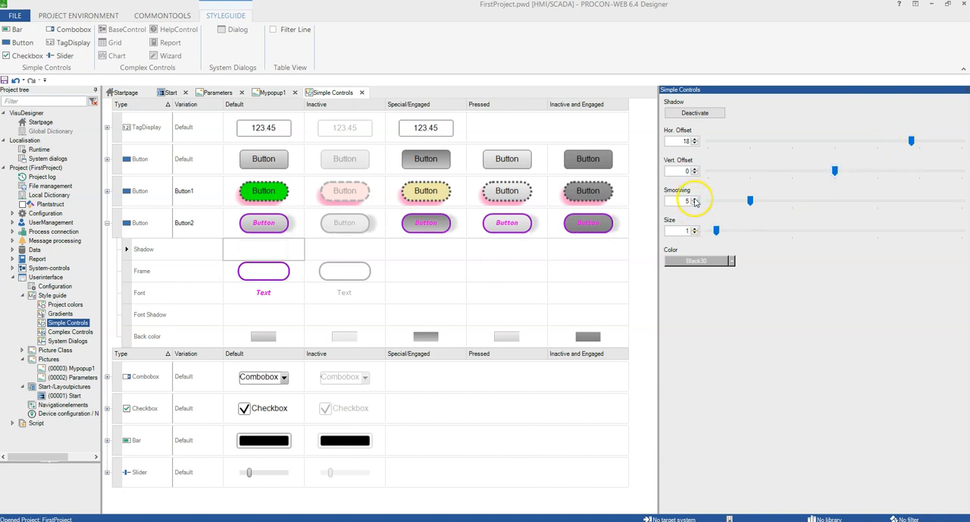
Set the shadow size to 11 and its colour to LimeGreen.
left_click_drag(720, 232, 800, 228)
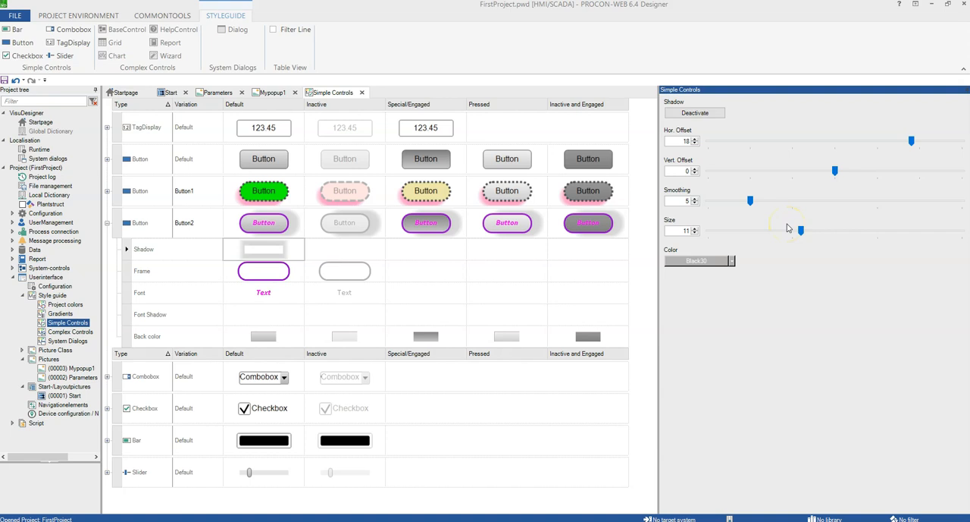
left_click(732, 260)
left_click(712, 311)
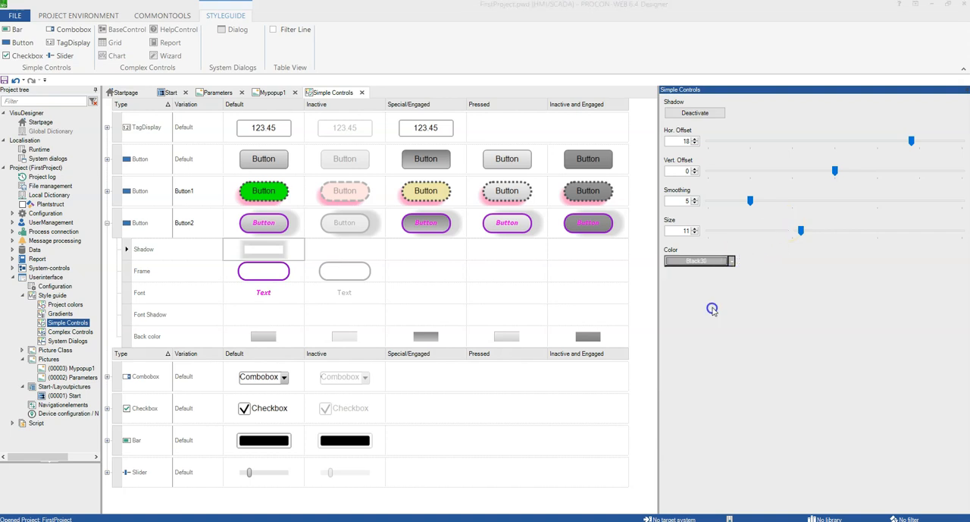
Open the Start picture and assign the Button.Button2 style to its top button.
double_click(74, 396)
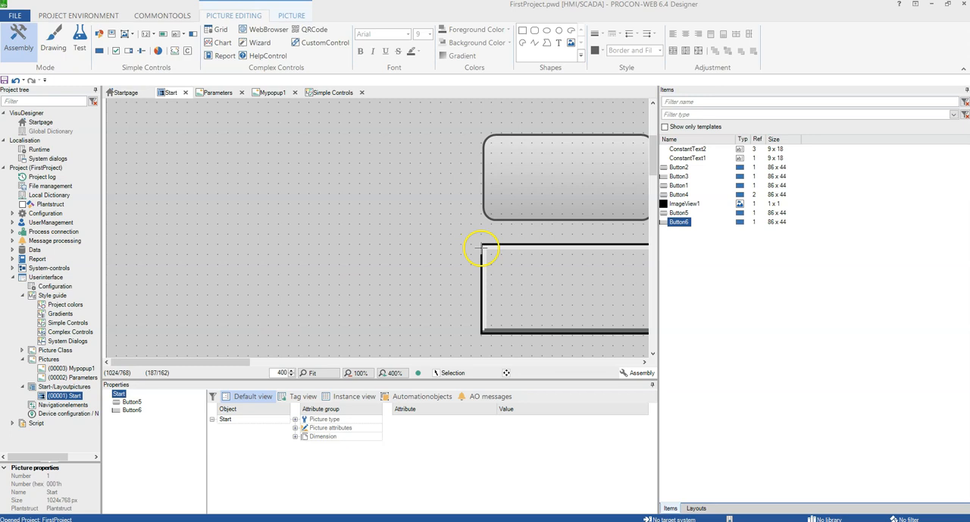
double_click(531, 170)
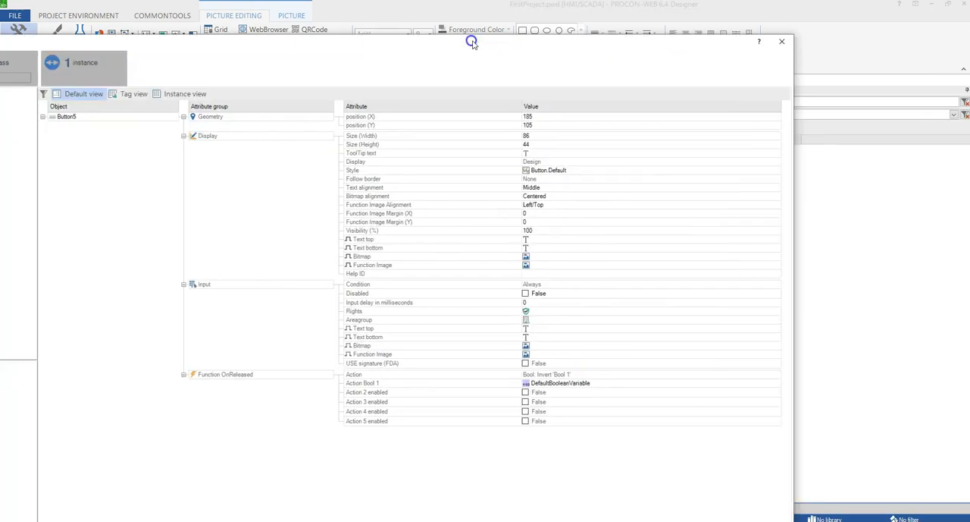
left_click(22, 63)
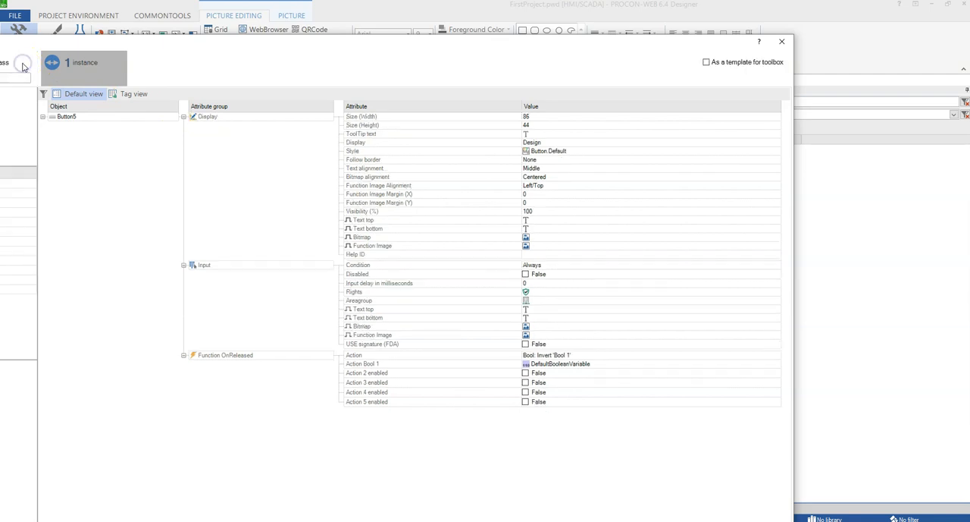
left_click_drag(148, 40, 305, 28)
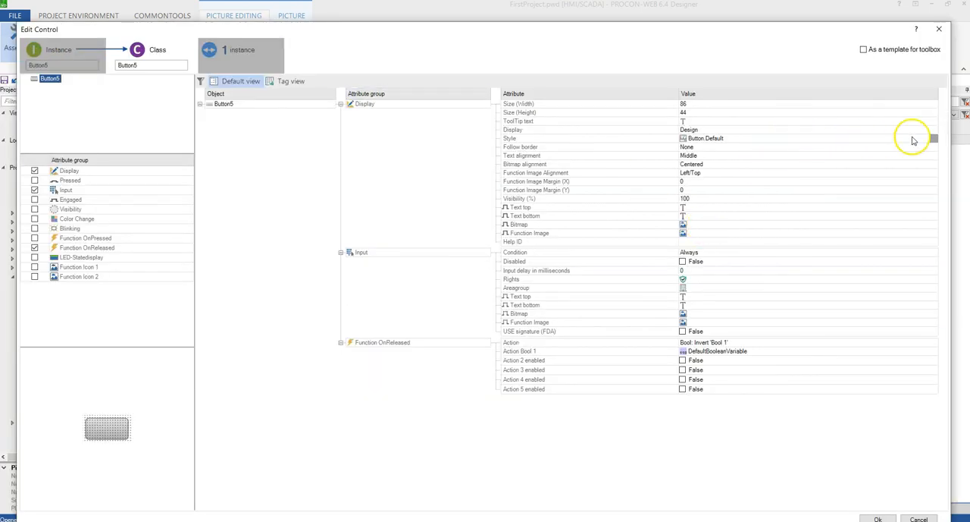
left_click(932, 139)
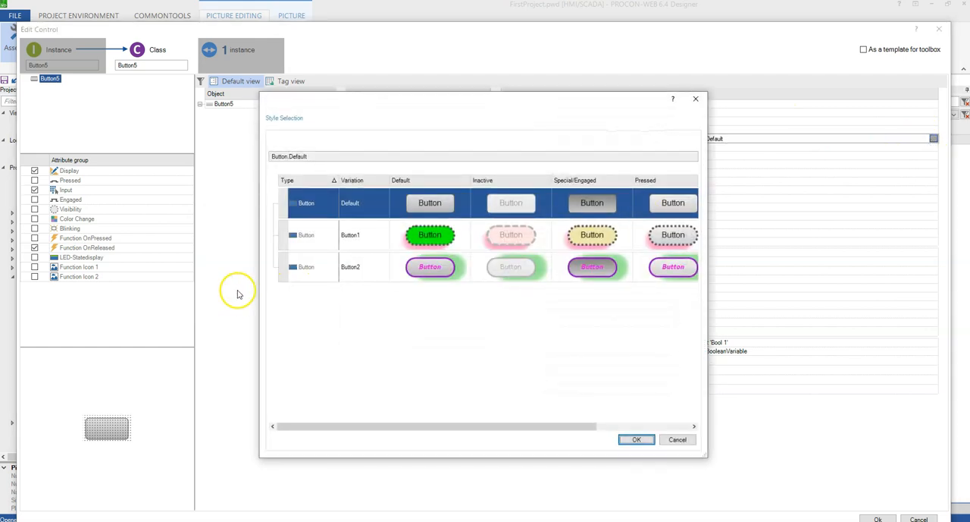
left_click(306, 271)
left_click(282, 269)
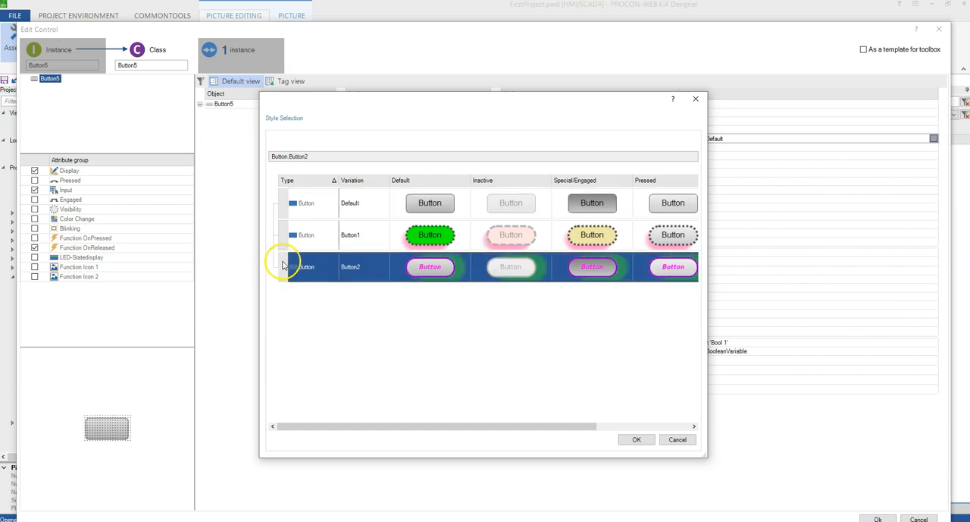
left_click(637, 440)
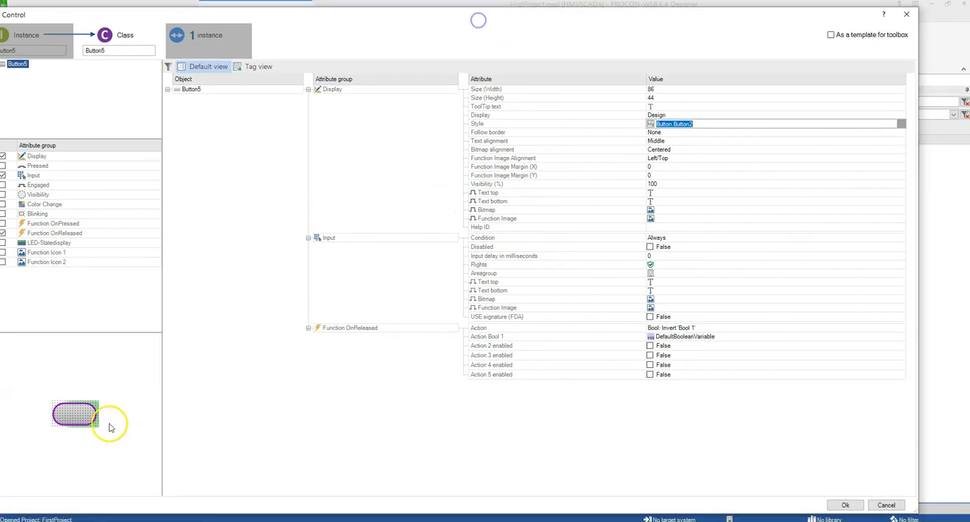
Set the button's top text to STOP and confirm the dialog.
left_click(33, 48)
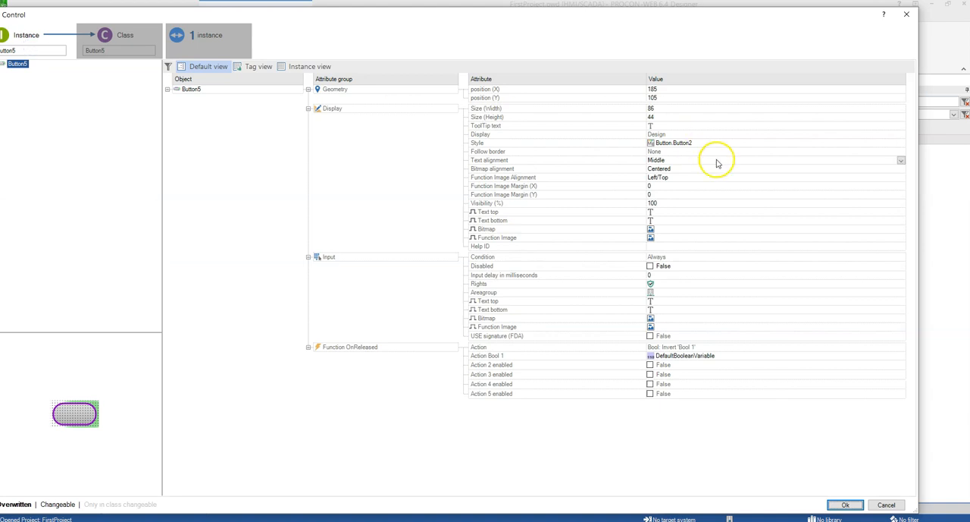
left_click(678, 212)
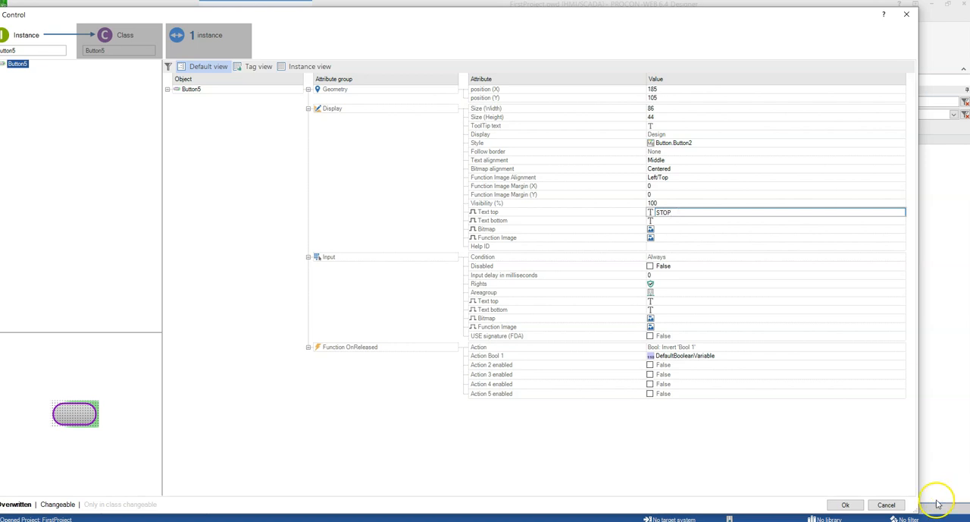
left_click(847, 504)
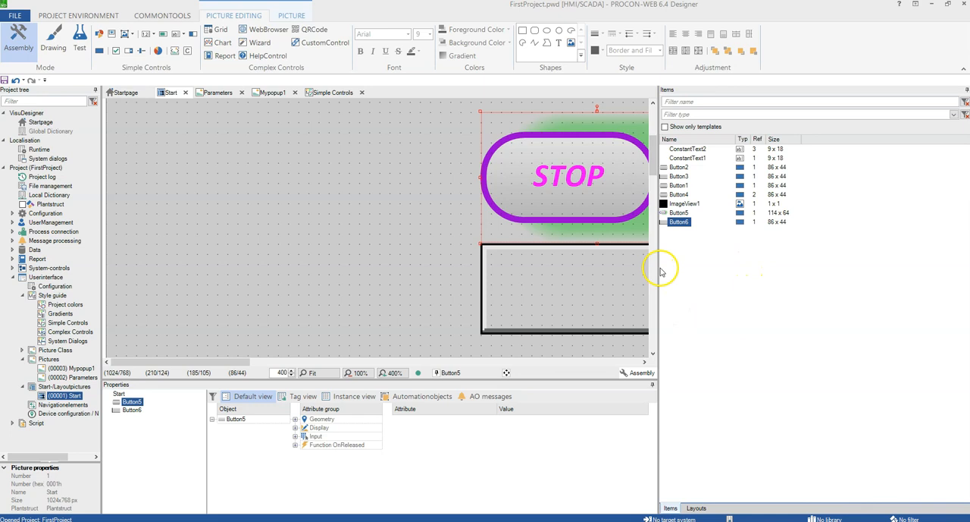
Add a new default button to the Start picture and place it left of the STOP button.
left_click_drag(658, 265, 934, 278)
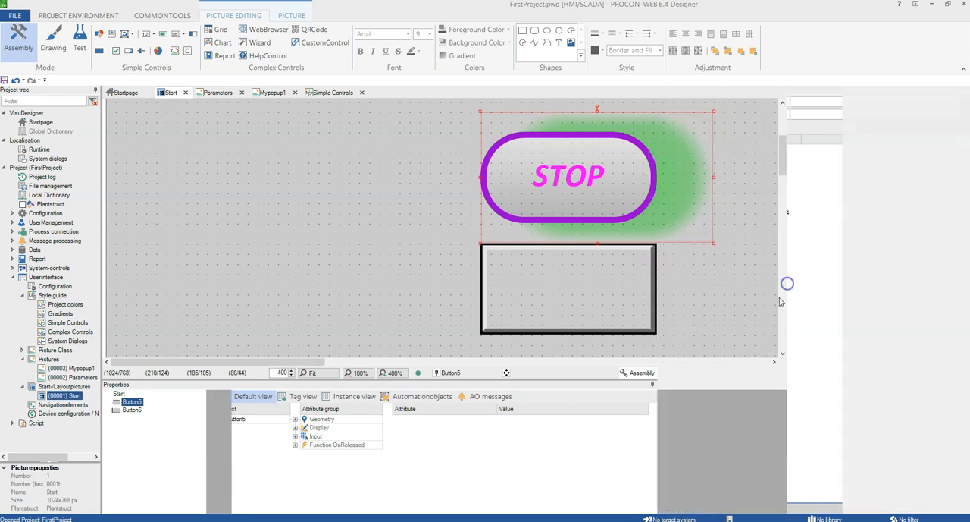
left_click(99, 51)
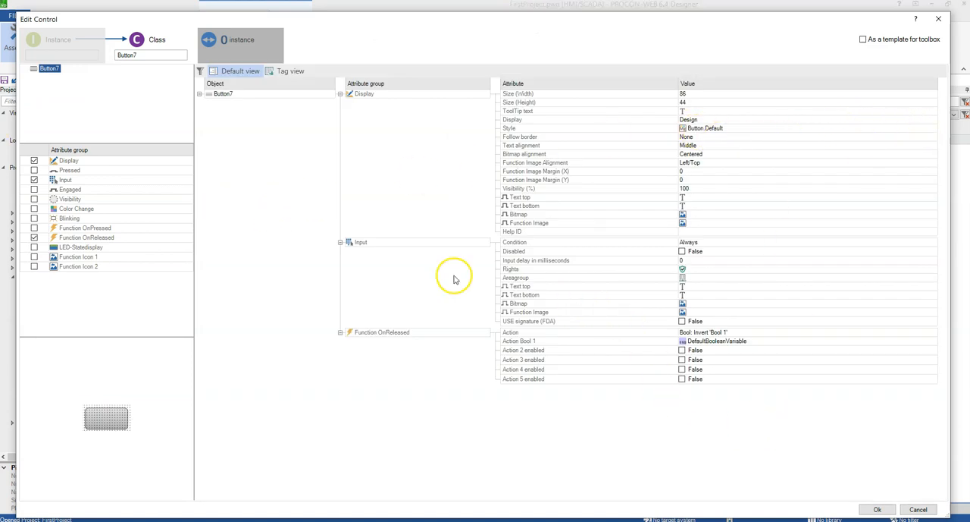
left_click(872, 508)
scroll(353, 259, "up", 3)
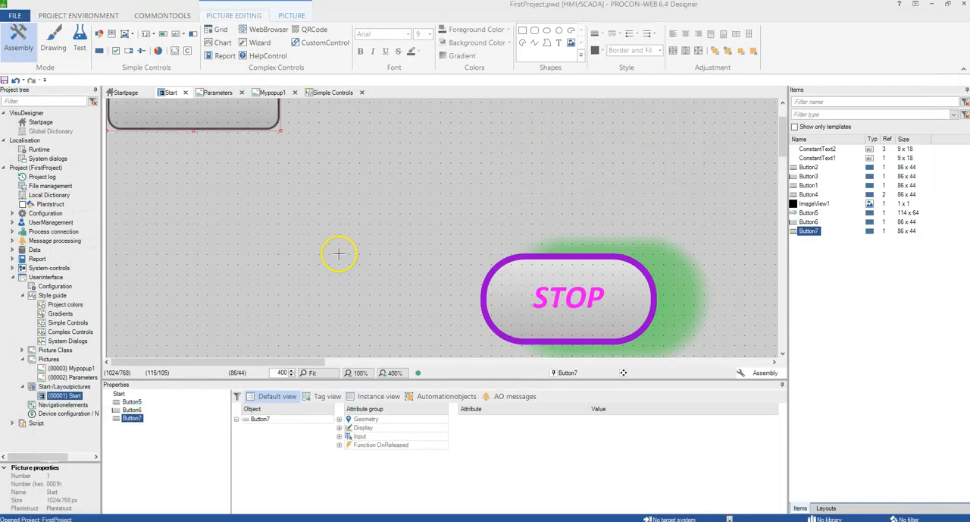
left_click_drag(199, 108, 378, 329)
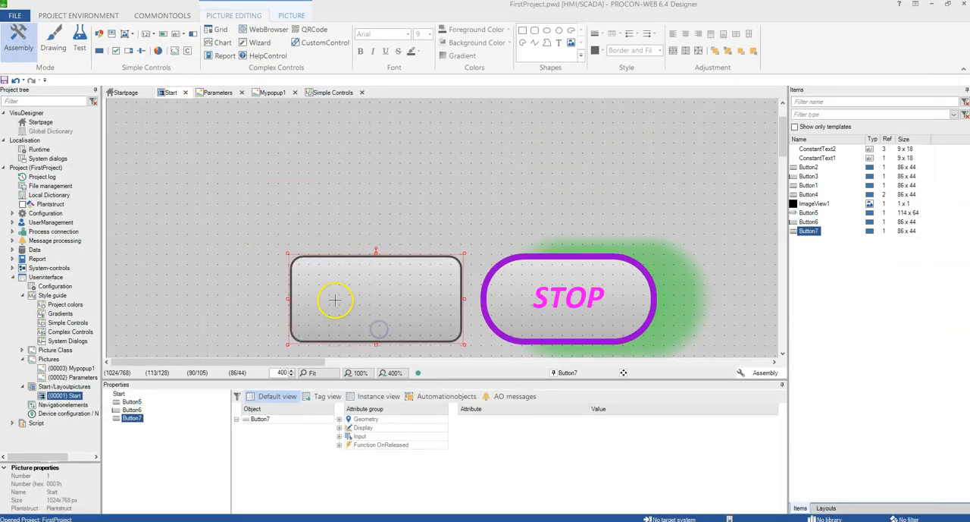
Set the new plain button's top text to STOP.
scroll(346, 265, "down", 2)
double_click(357, 223)
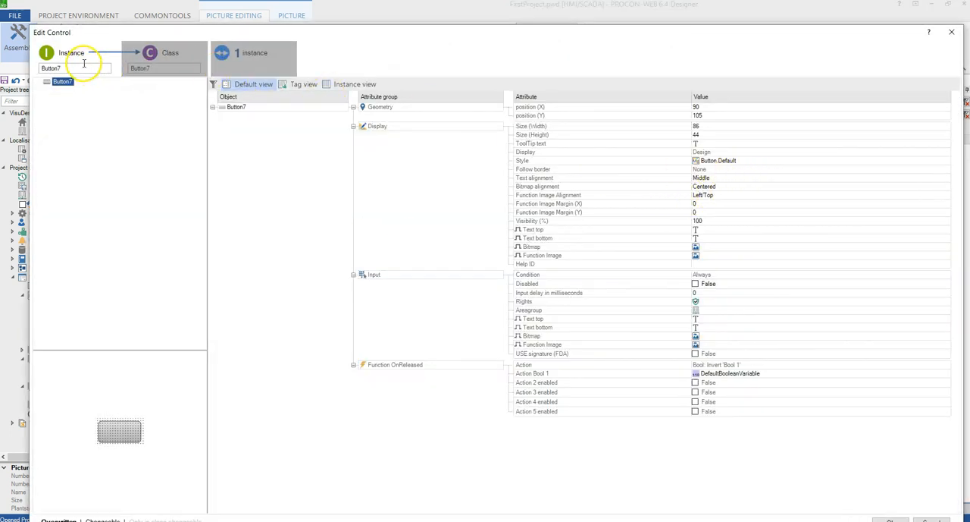
left_click(721, 229)
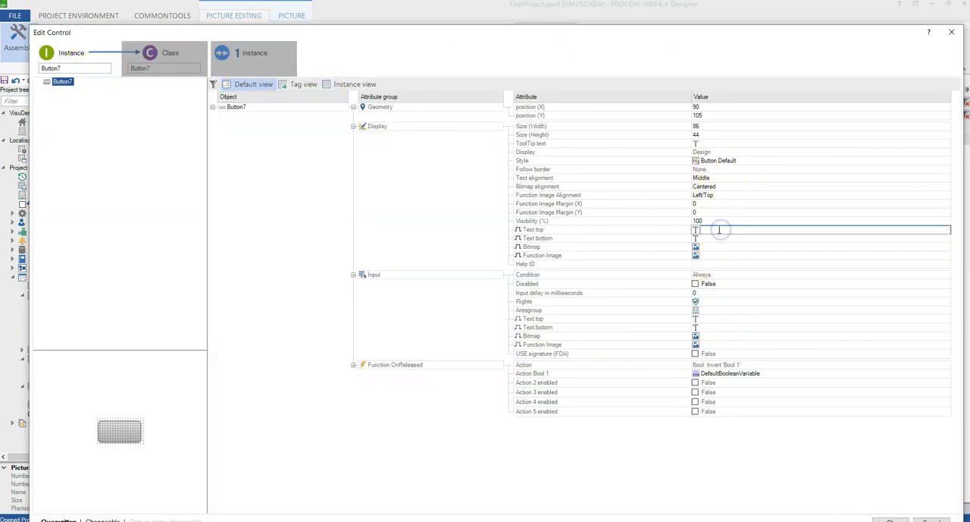
type("stop")
key("BackSpace")
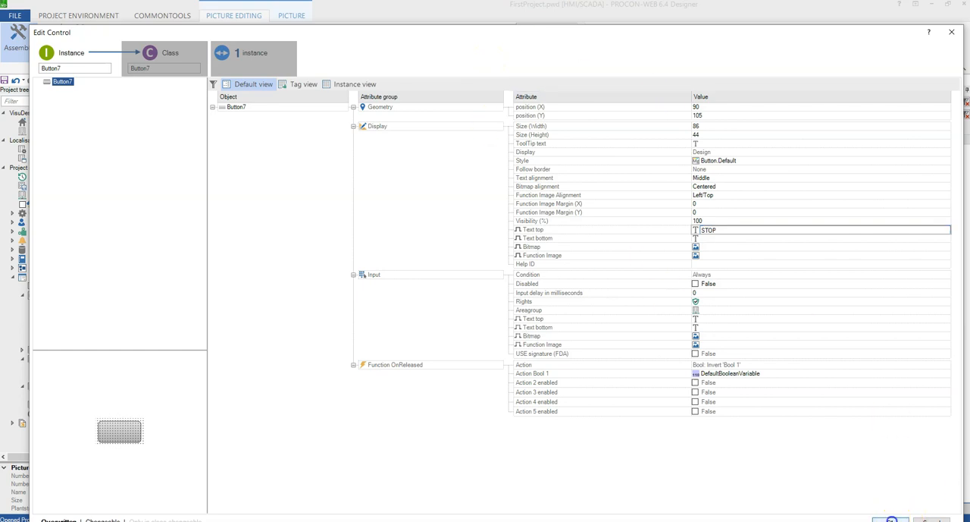
scroll(338, 269, "down", 2)
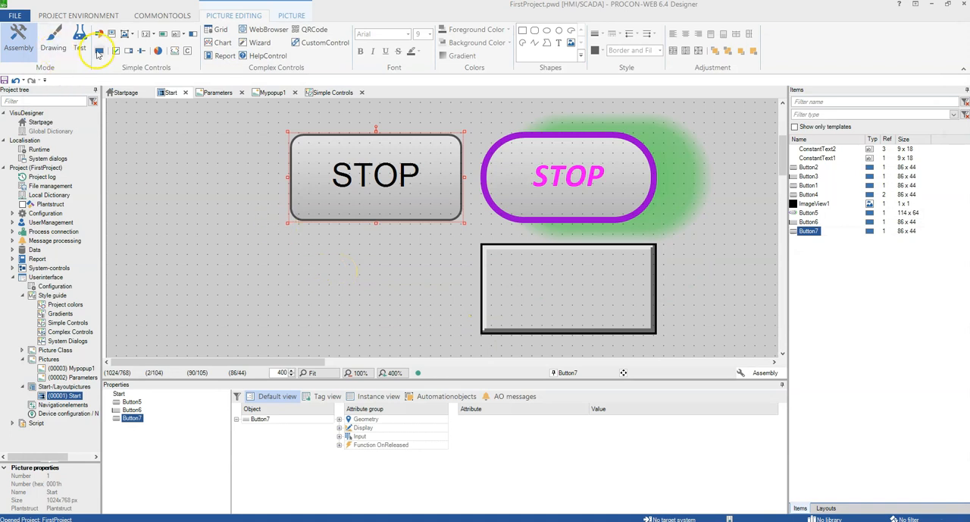
Create another button and assign it the Button.Button1 style.
left_click(97, 51)
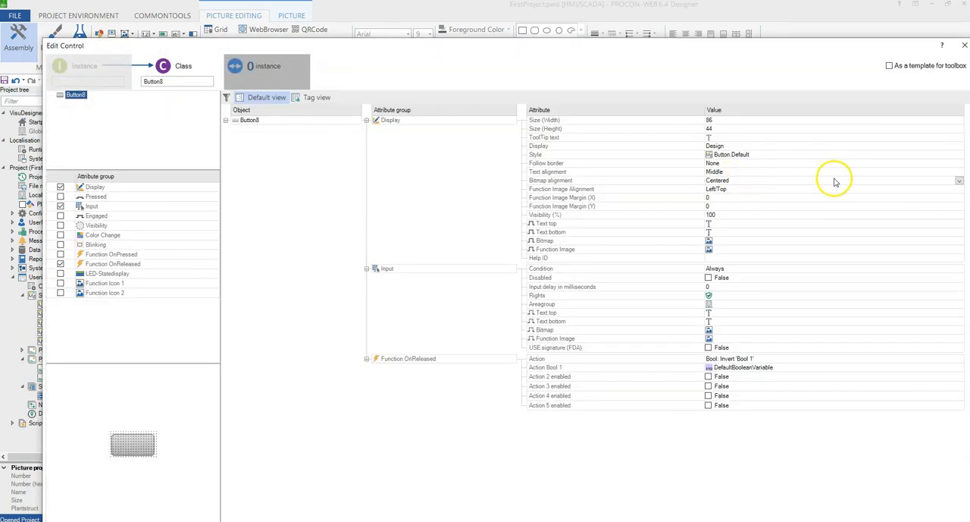
left_click(958, 155)
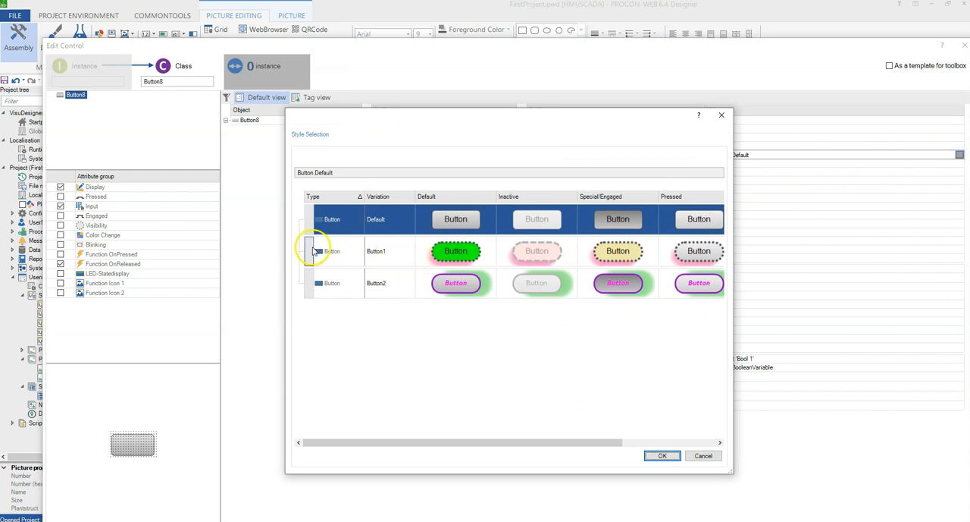
left_click(311, 251)
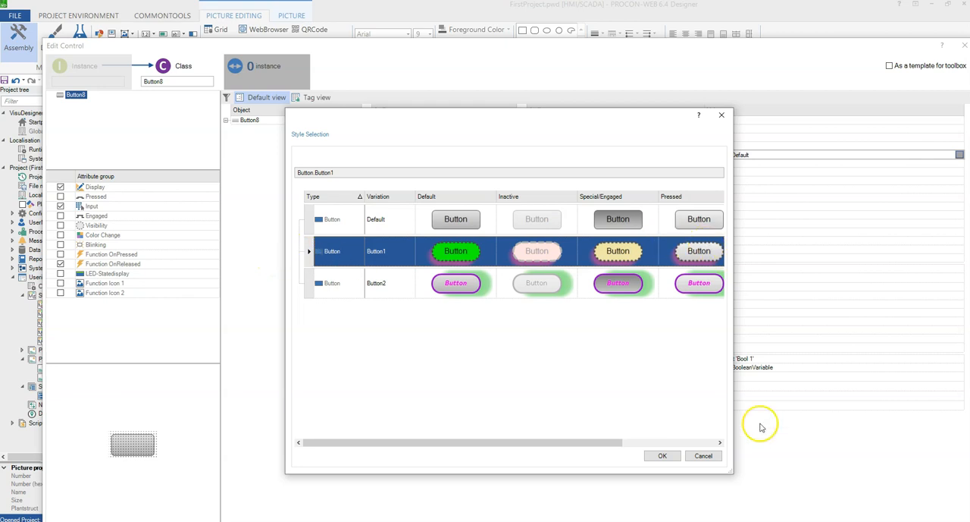
left_click(662, 456)
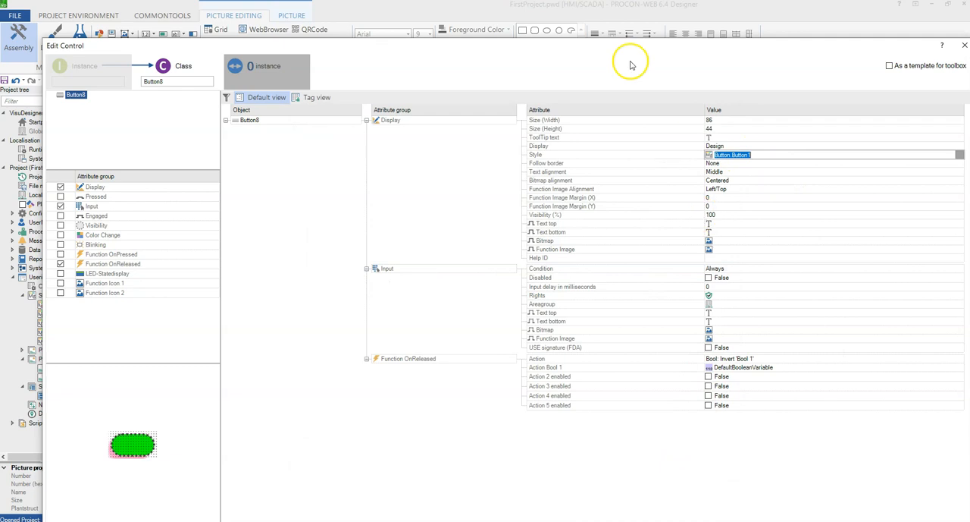
Confirm the new button and place it above the plain STOP button.
left_click_drag(615, 53, 495, 12)
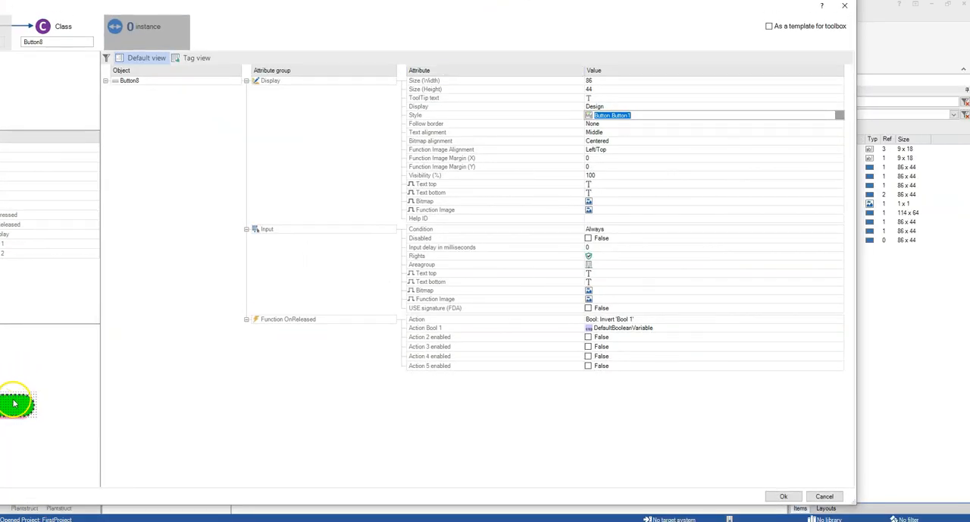
left_click(782, 496)
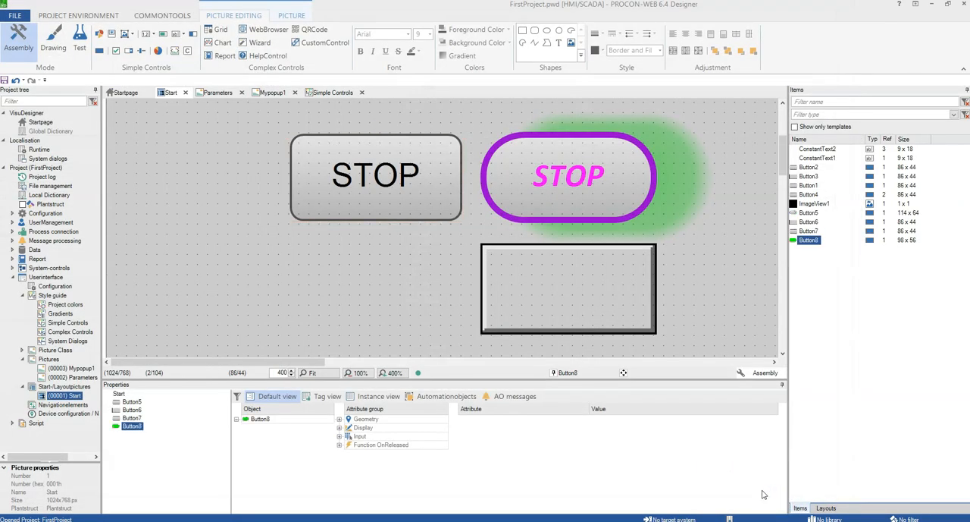
scroll(407, 288, "up", 2)
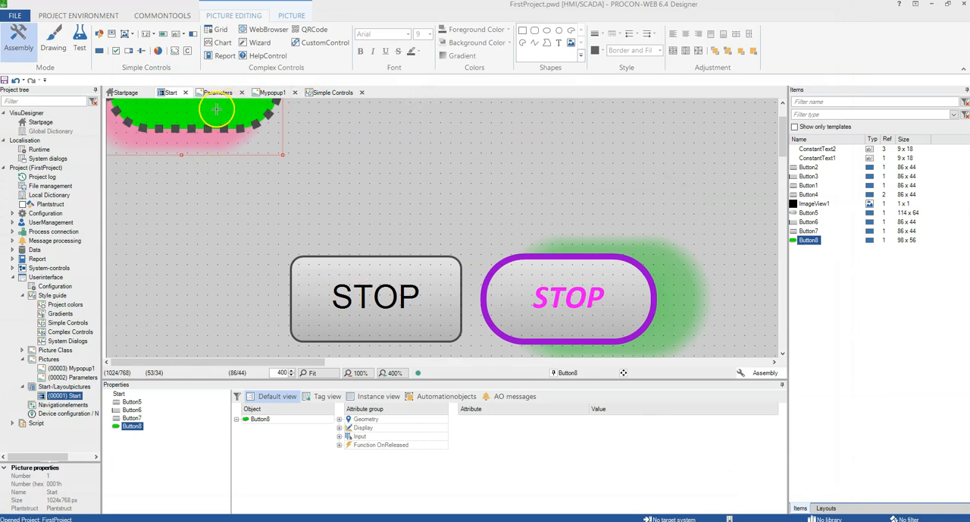
left_click_drag(170, 119, 362, 216)
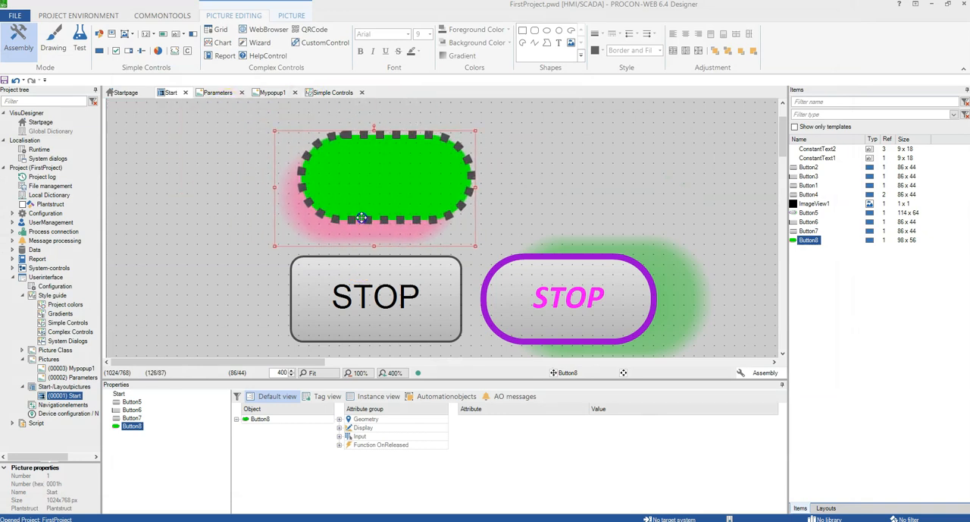
Set the green Button1-styled button's top text to STOP and deselect it.
double_click(369, 196)
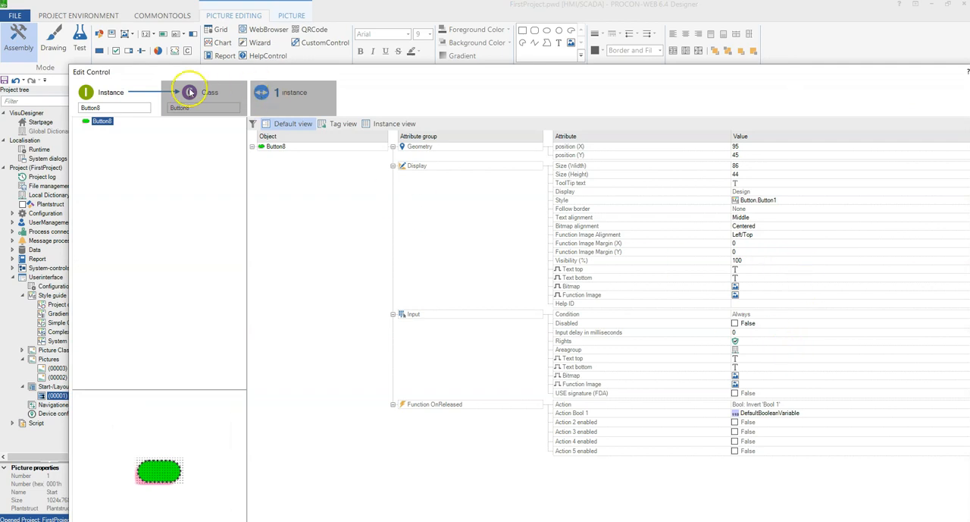
left_click(771, 269)
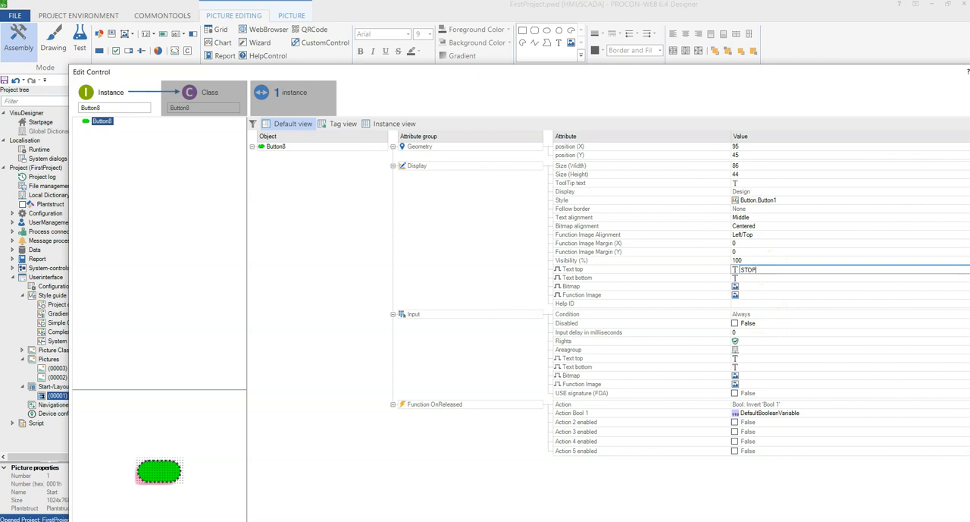
left_click_drag(617, 69, 487, 26)
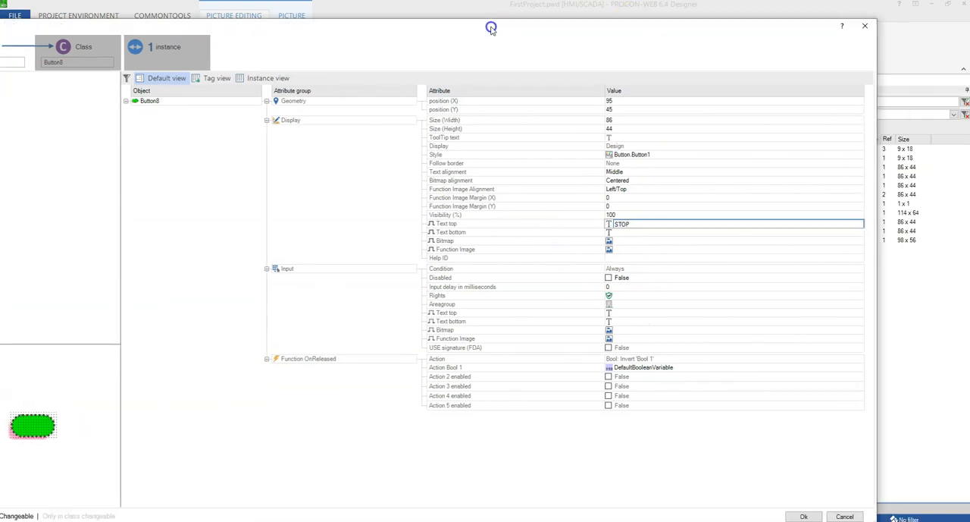
left_click(797, 515)
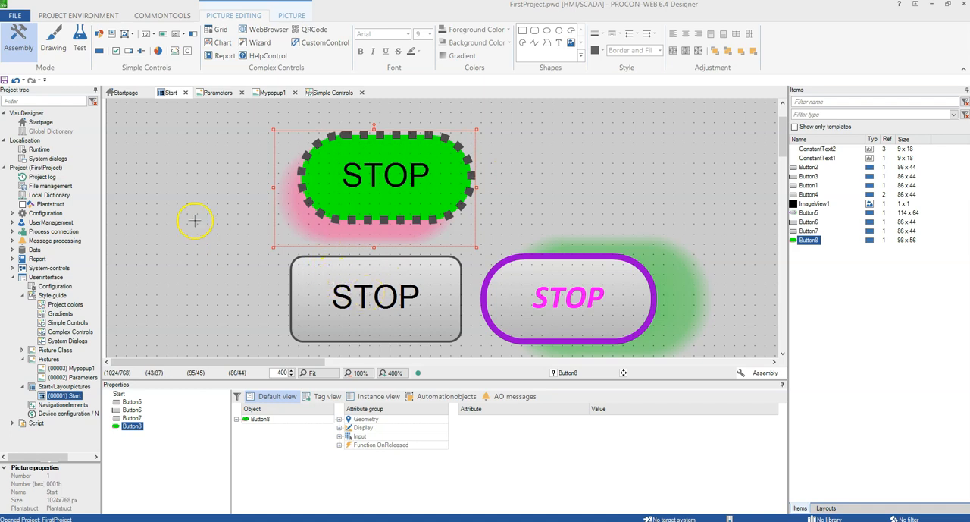
left_click(183, 196)
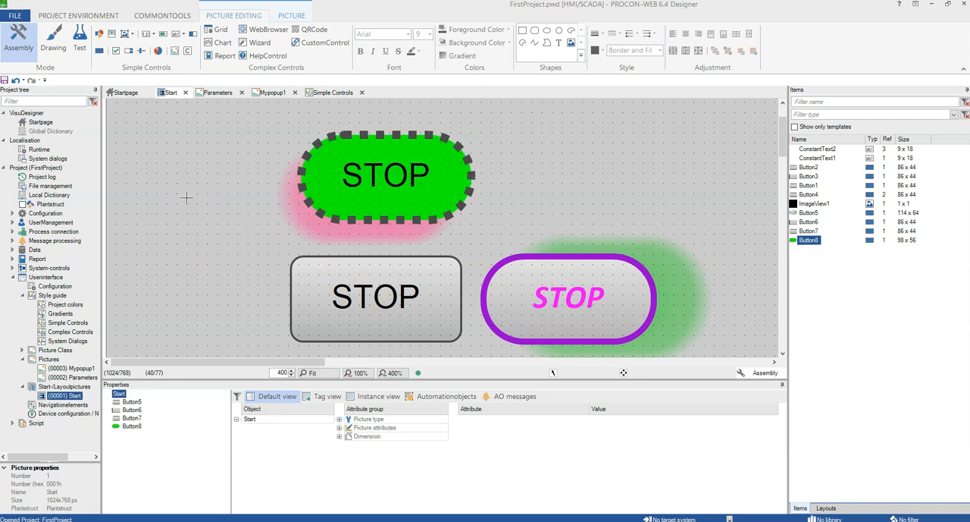
Open the Complex Controls style guide from the project tree.
double_click(67, 323)
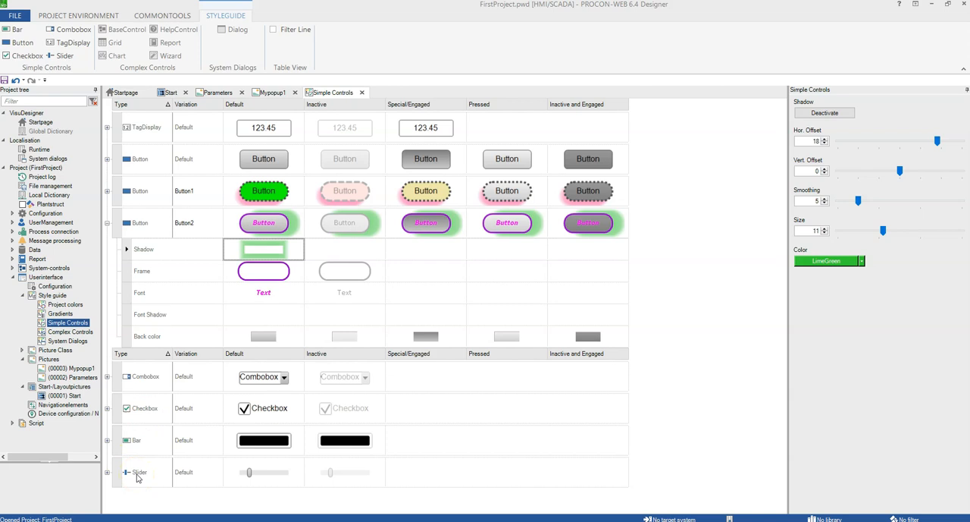
left_click(68, 332)
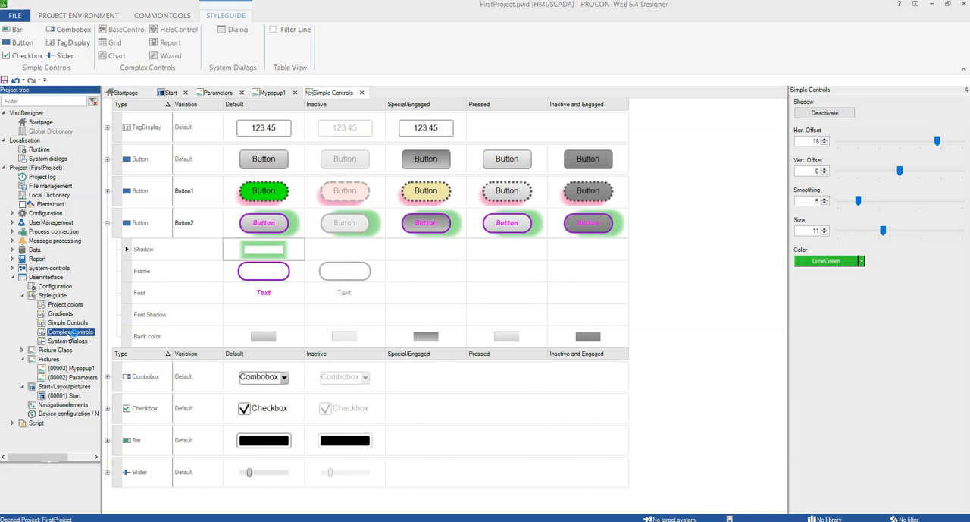
double_click(69, 332)
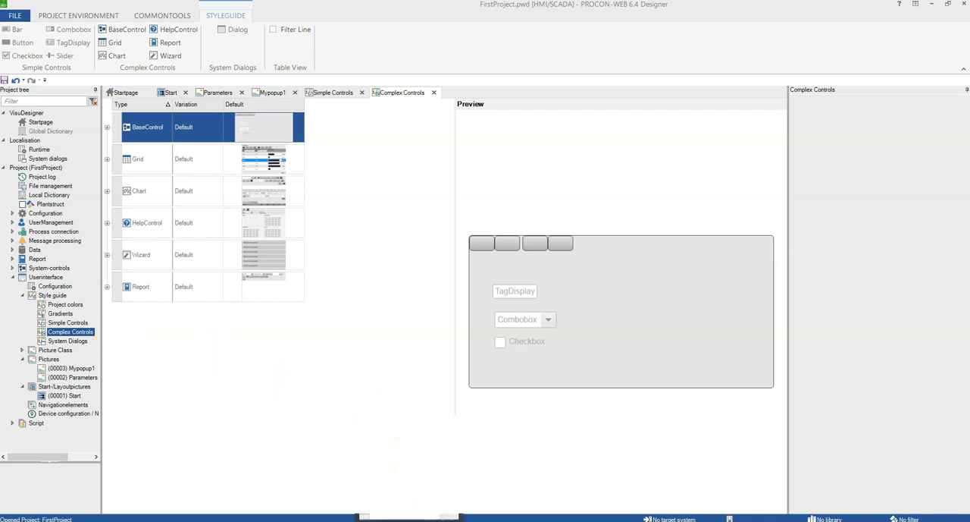
left_click(436, 520)
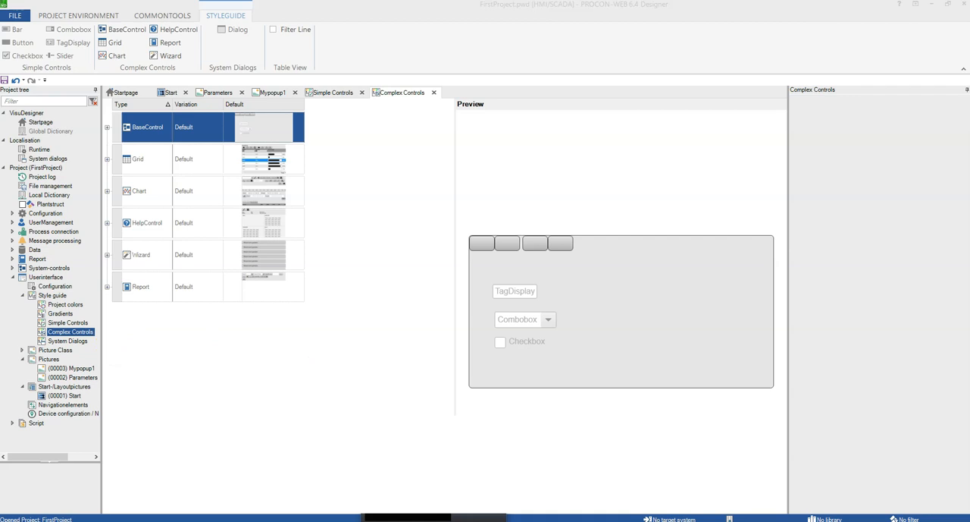